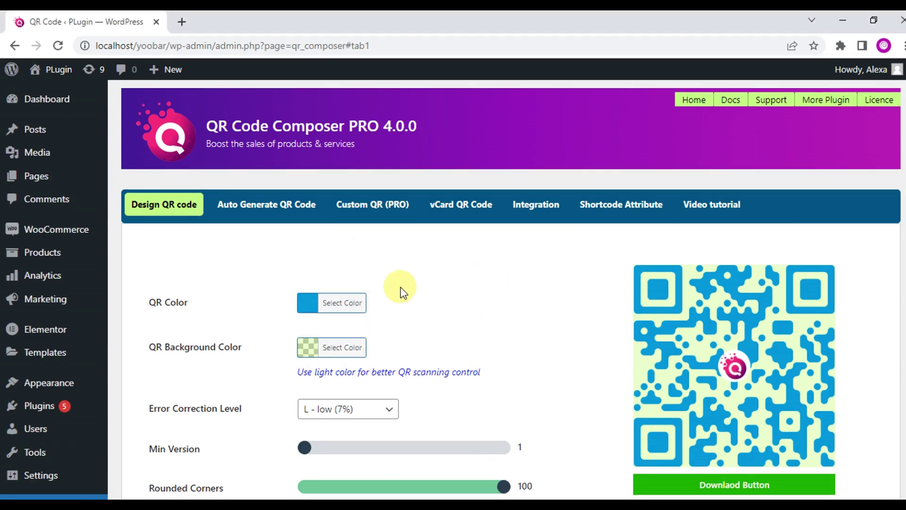
Change the QR code's color to dark green
scroll(401, 288, up, 1)
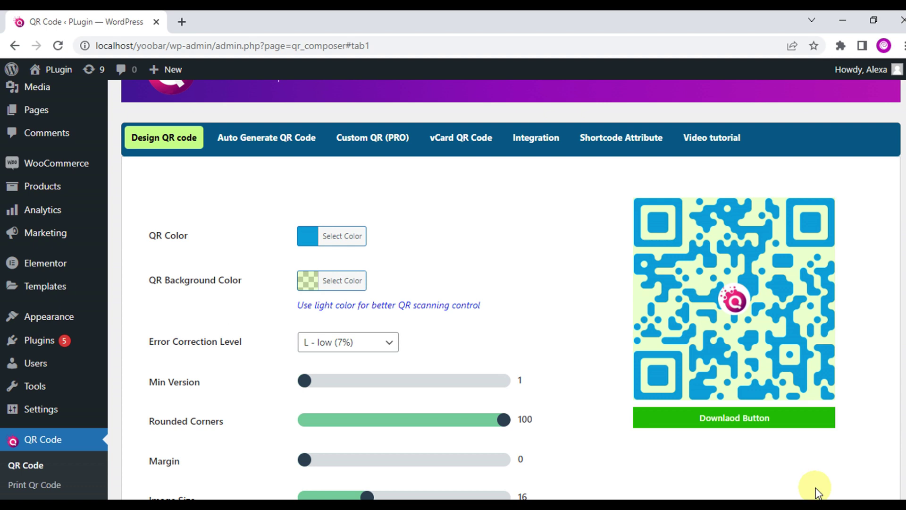
click(359, 246)
mouse_move(378, 284)
mouse_down()
mouse_move(394, 316)
mouse_move(401, 288)
mouse_move(367, 285)
mouse_move(395, 340)
mouse_move(407, 337)
mouse_move(415, 322)
mouse_move(394, 307)
mouse_move(347, 295)
mouse_move(344, 320)
mouse_up()
click(573, 236)
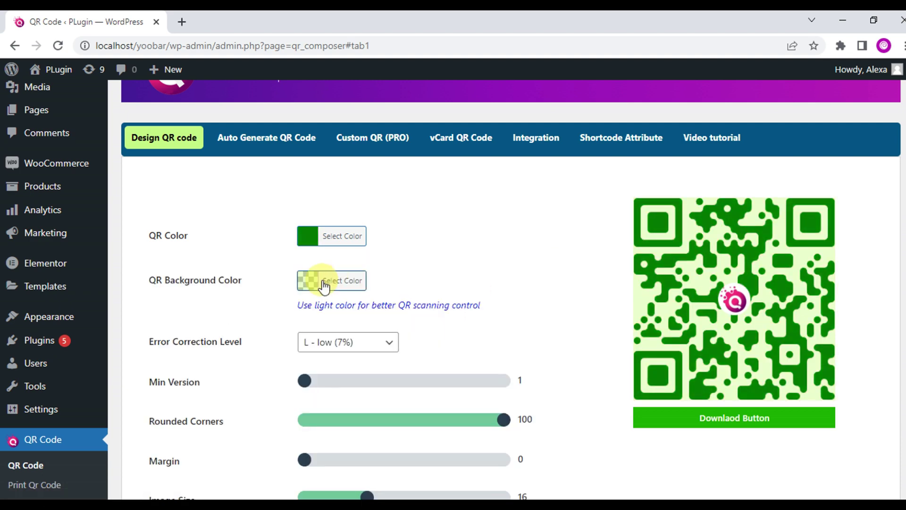
Set the QR background color to a pale translucent blue, rgba(0,83,147,0.11)
click(330, 280)
mouse_move(368, 338)
mouse_down()
mouse_move(377, 352)
mouse_move(303, 375)
mouse_move(322, 393)
mouse_up()
click(376, 359)
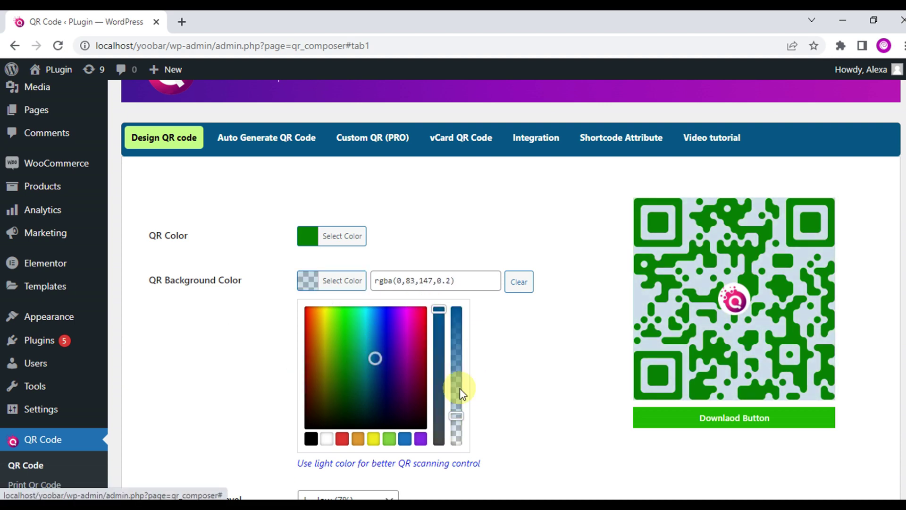
mouse_move(457, 412)
mouse_down()
mouse_move(456, 320)
mouse_move(448, 443)
mouse_move(447, 431)
mouse_up()
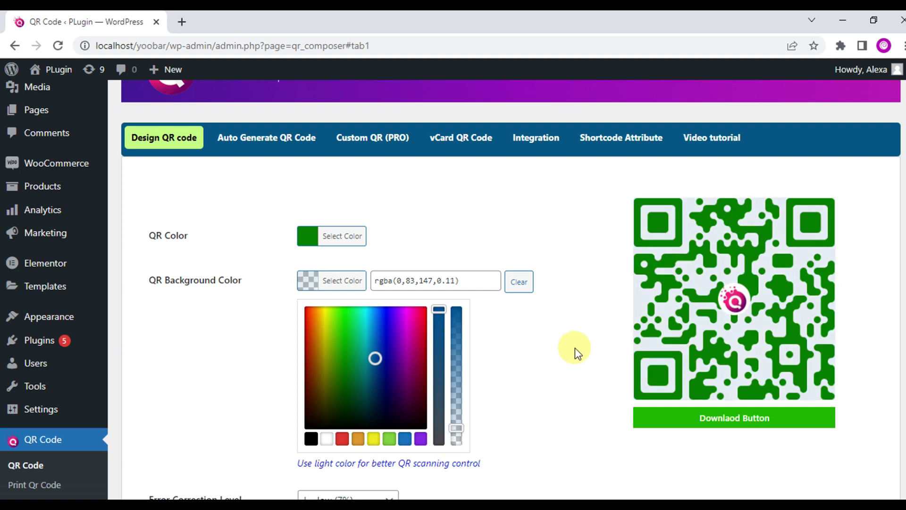
click(575, 347)
Lower the opacity of the QR background color further until the blue is almost fully transparent
scroll(438, 302, down, 2)
scroll(427, 292, up, 2)
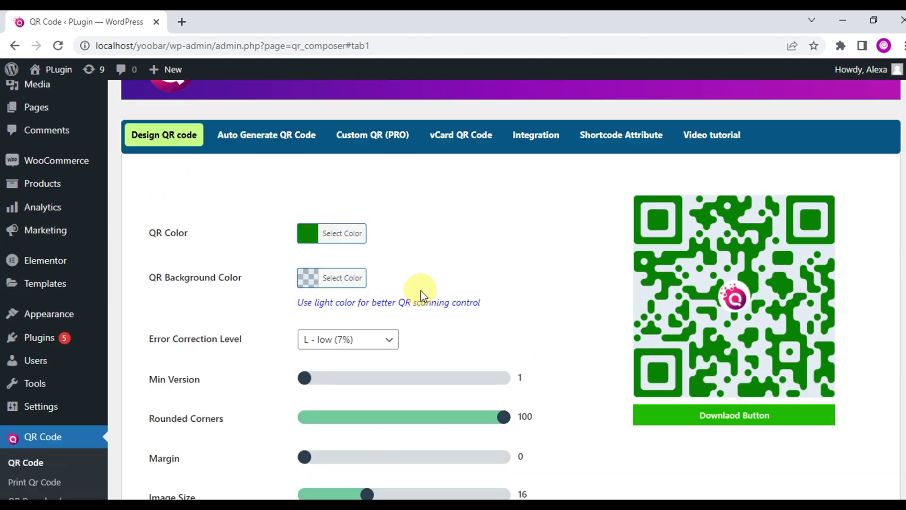
click(362, 286)
click(457, 431)
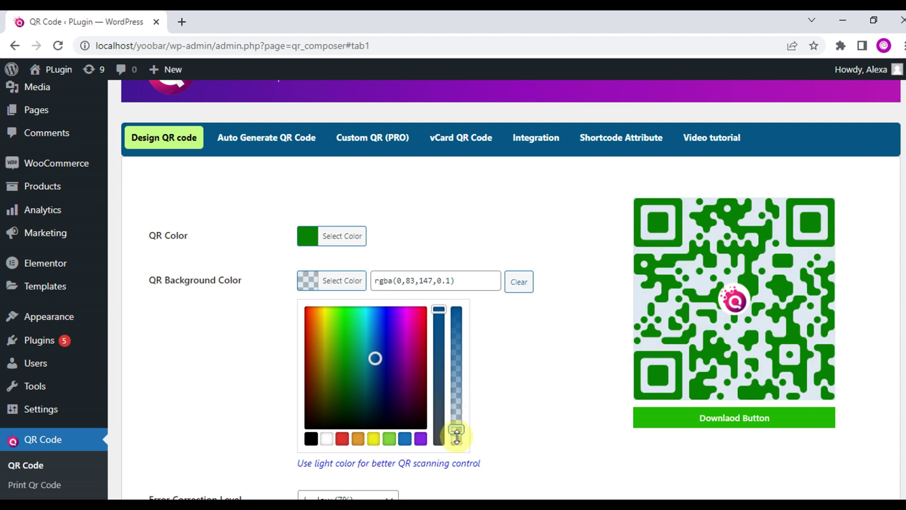
click(539, 355)
Try the high (30%), quartile (25%) and medium (15%) error correction levels, and return to L - low (7%)
click(351, 342)
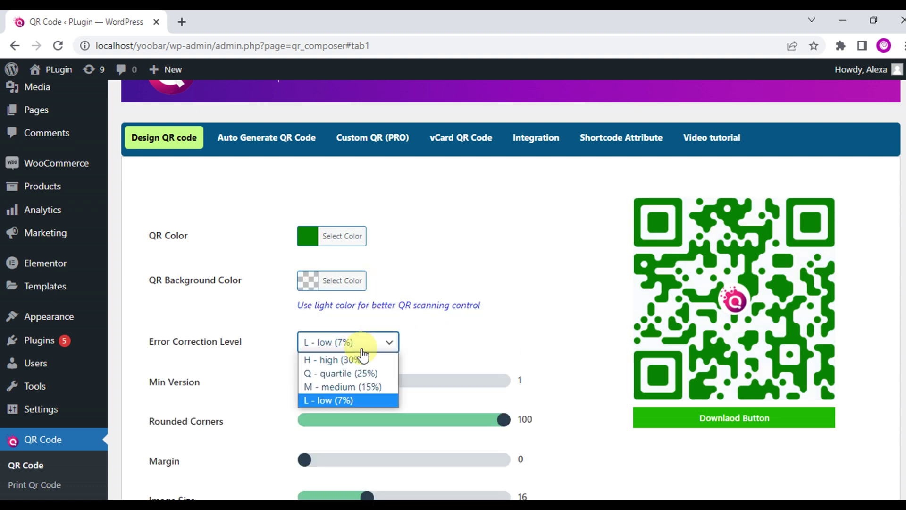
click(351, 359)
click(363, 344)
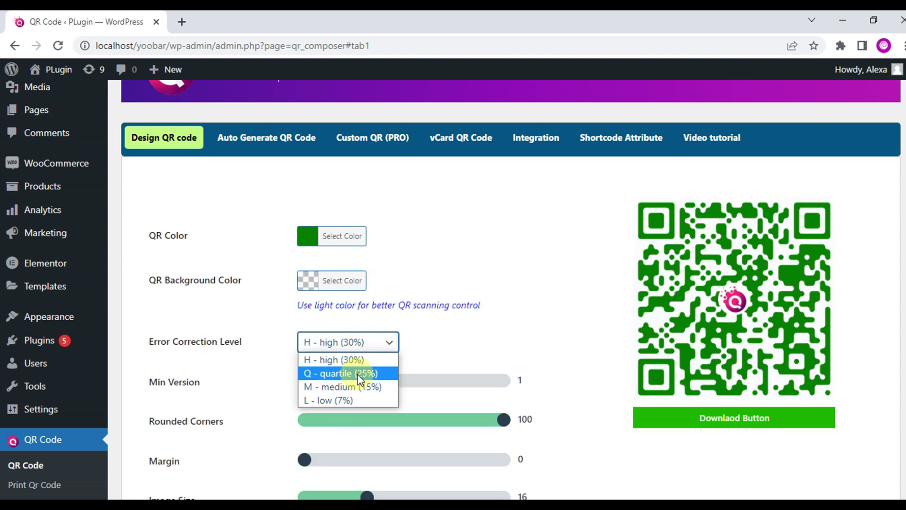
click(358, 374)
scroll(376, 280, down, 2)
click(373, 282)
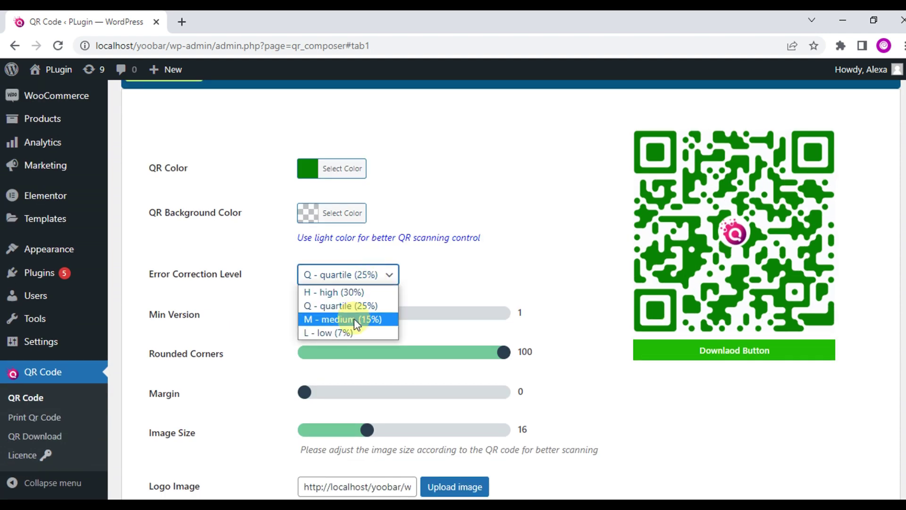
click(354, 319)
click(360, 279)
click(349, 334)
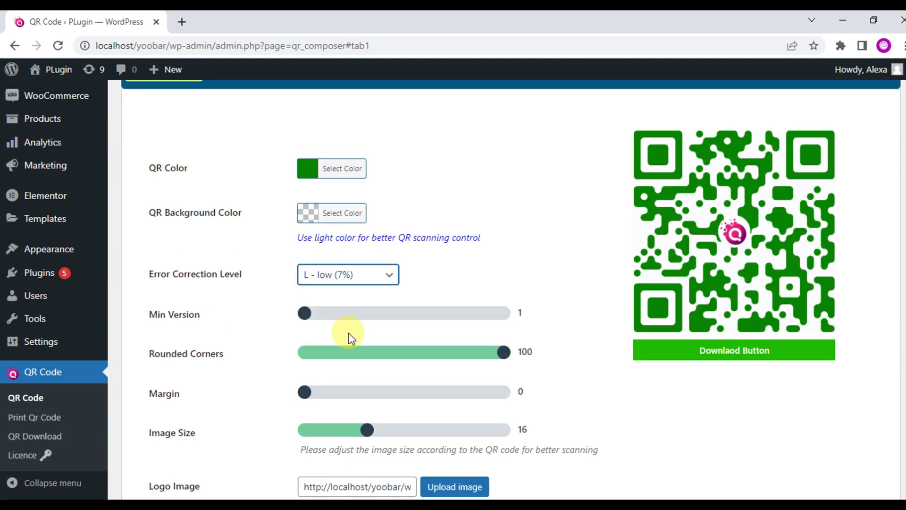
Try other values for the minimum version, rounded corners and margin, returning them to 1, 100 and 0
scroll(349, 336, down, 2)
drag(310, 249, 437, 251)
drag(490, 264, 239, 293)
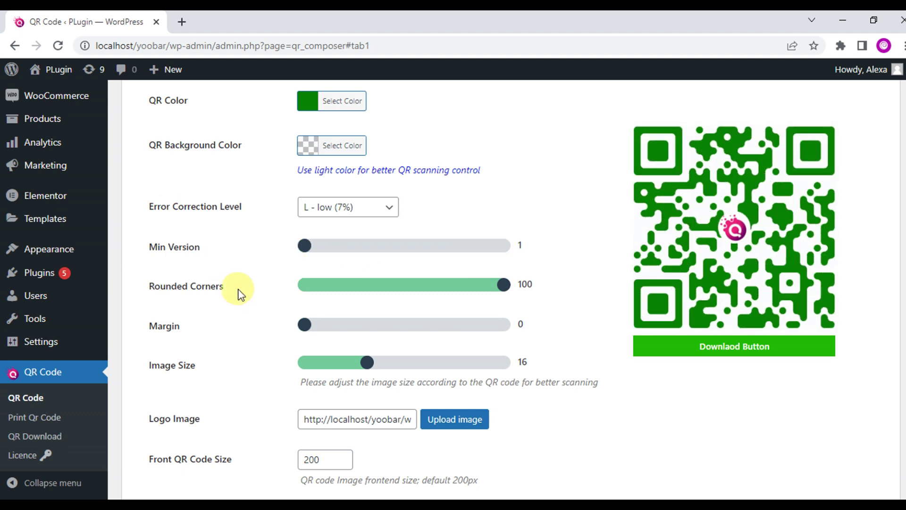
drag(508, 292, 585, 333)
scroll(375, 299, down, 2)
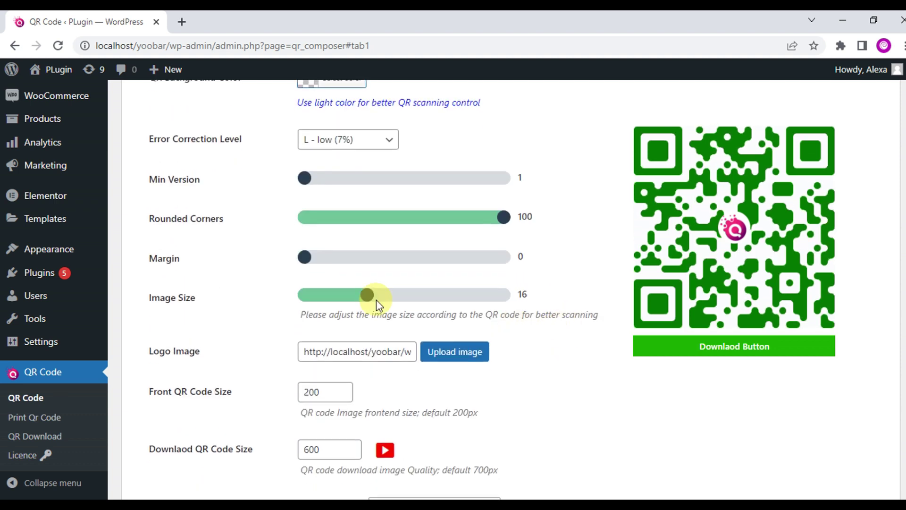
drag(302, 267, 226, 274)
Use the green WhatsApp icon from the Media Library as the QR code's logo image
click(447, 358)
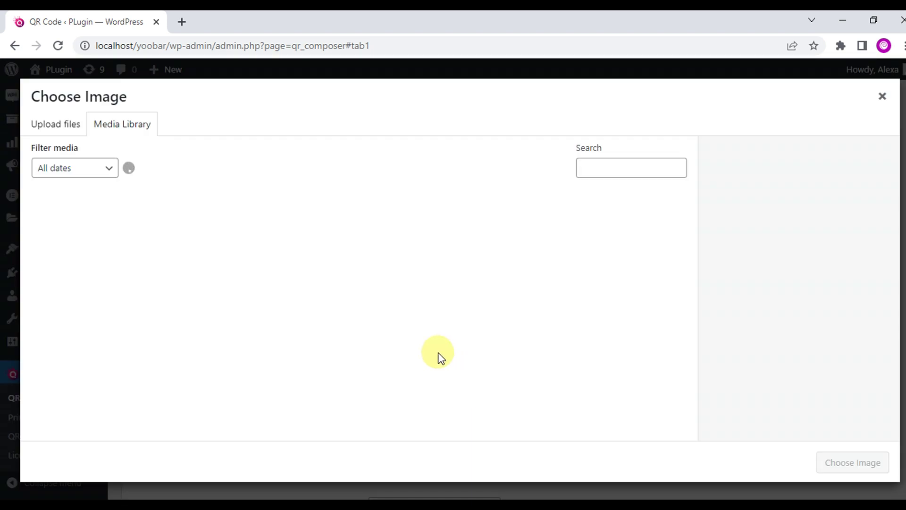
click(177, 257)
click(852, 462)
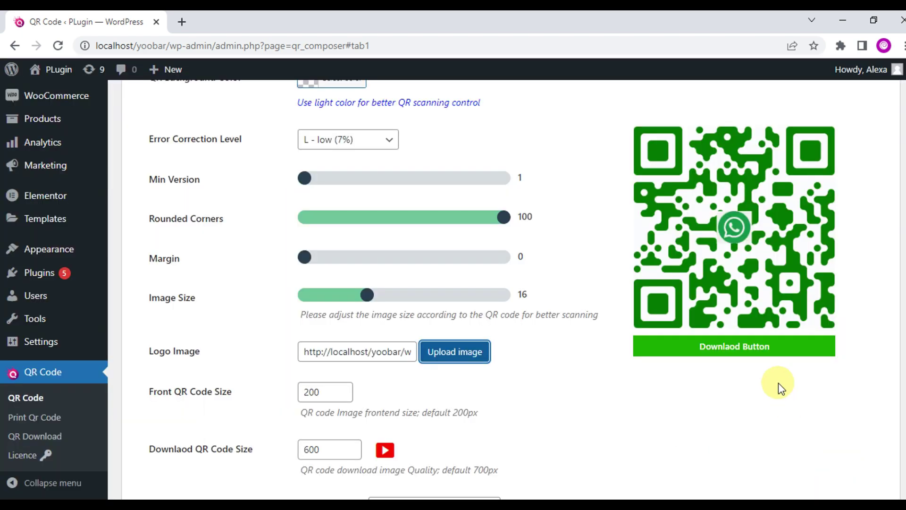
Set the logo to the Media Library picture of colored rectangles, fifth in the second row, with image size 18
click(473, 351)
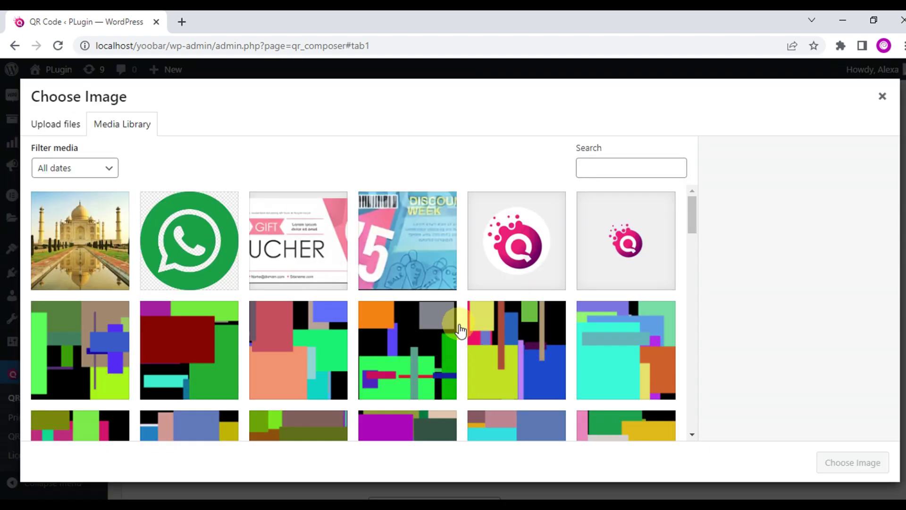
click(505, 356)
click(837, 467)
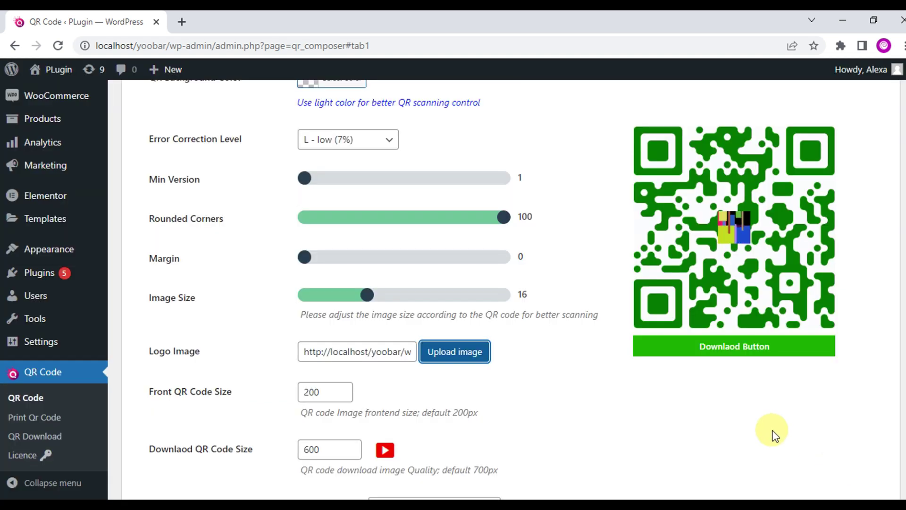
click(369, 297)
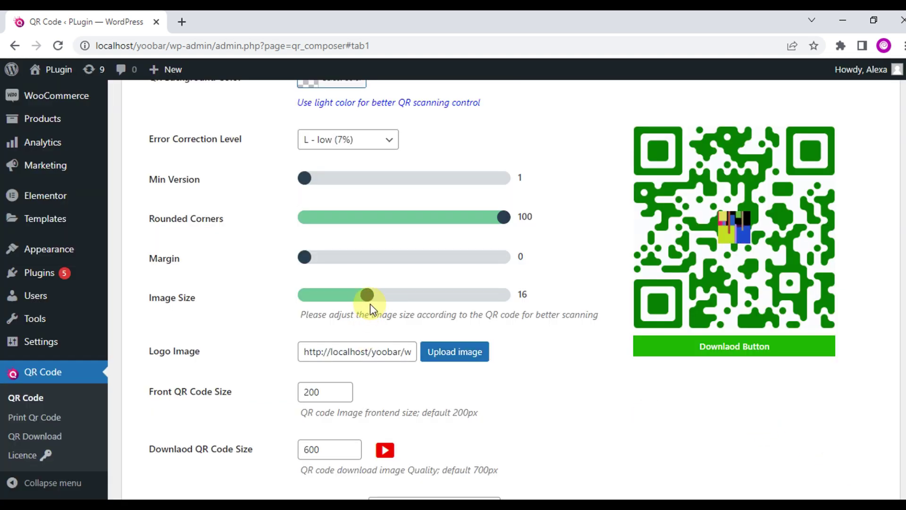
drag(369, 298, 376, 318)
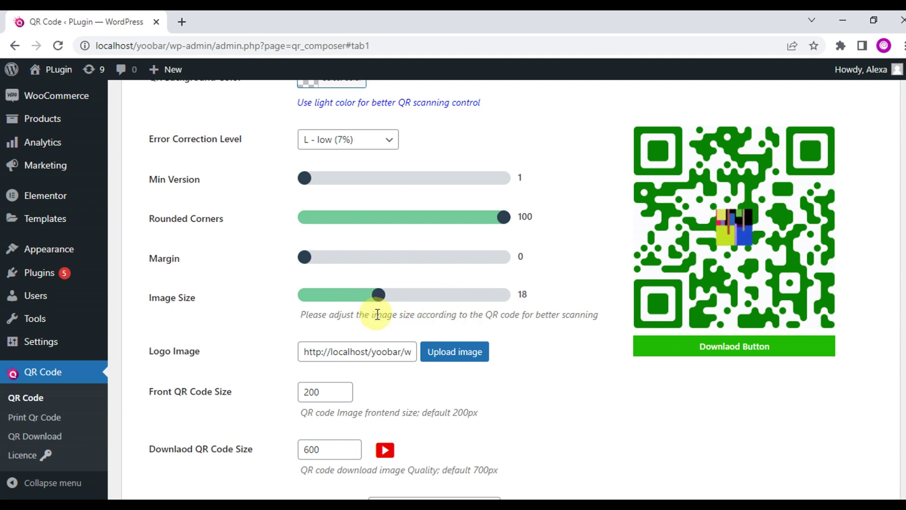
Try removing the QR download button, and set the option back to Keep Download Button
scroll(375, 318, down, 2)
scroll(375, 318, down, 1)
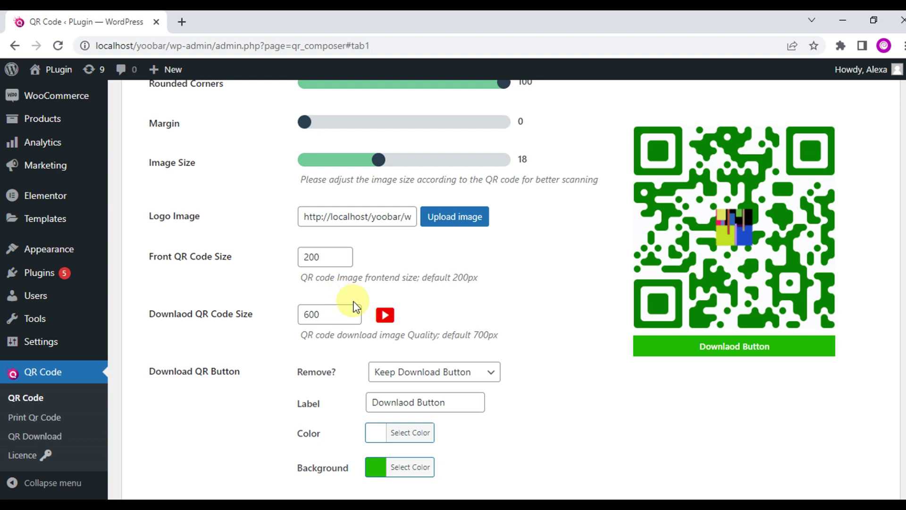
scroll(341, 311, down, 1)
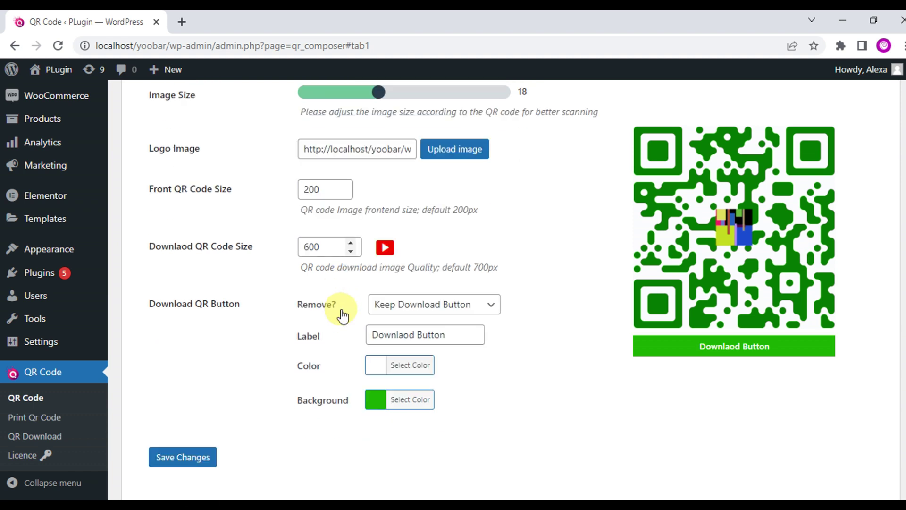
click(487, 311)
click(464, 323)
click(472, 315)
click(466, 334)
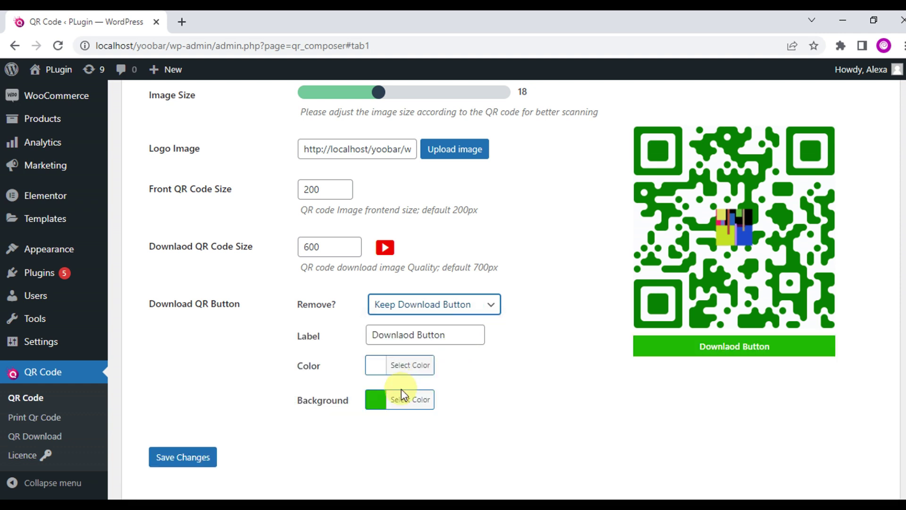
Set the download button's background color to bright magenta-purple
click(401, 392)
click(463, 454)
click(514, 430)
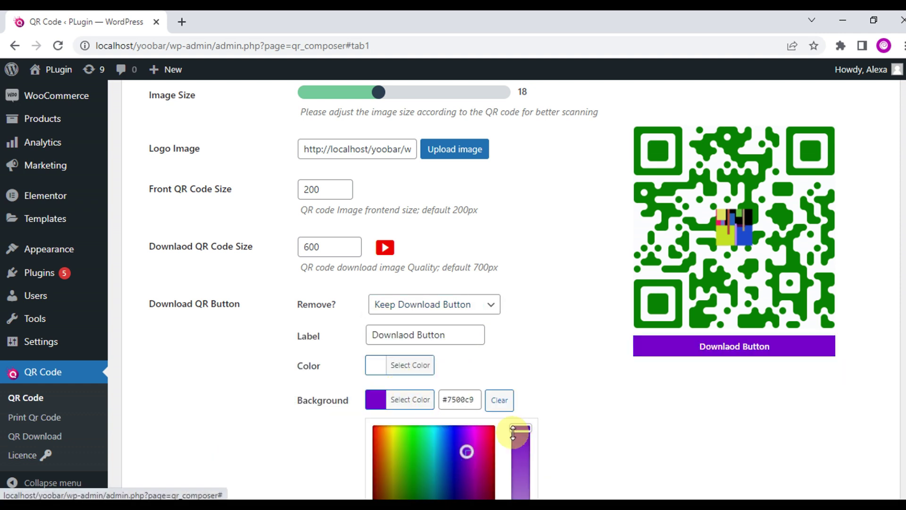
click(514, 431)
click(483, 395)
Replace the download button's label with "DOWNLAOD QR code"
click(428, 334)
double_click(428, 334)
click(411, 335)
drag(417, 334, 281, 340)
click(468, 340)
text(DOWN)
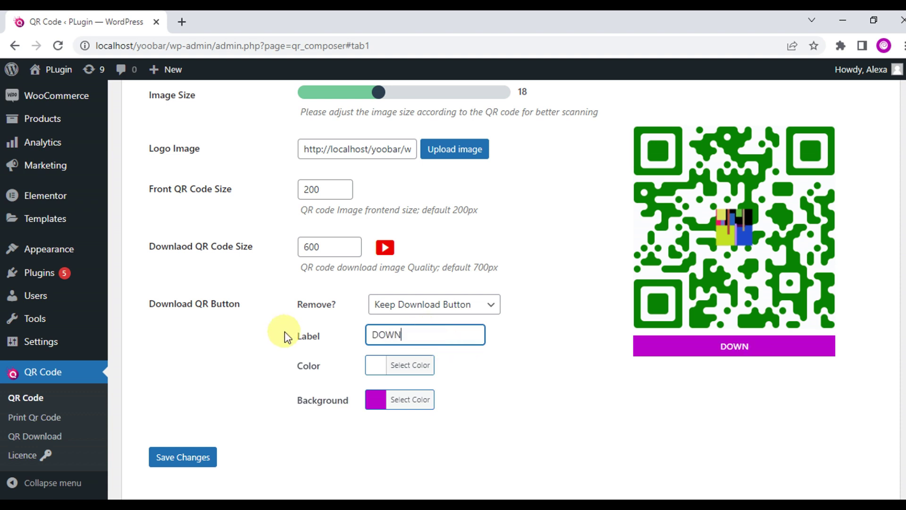
text(LAOD QR code)
click(532, 357)
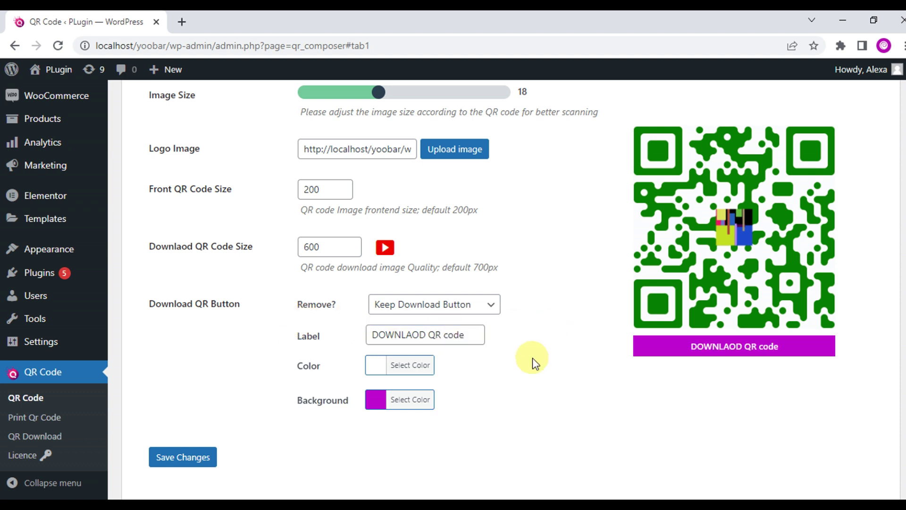
Set the download button's text color to dark gray and save the QR design changes
click(416, 367)
click(467, 461)
drag(467, 461, 491, 391)
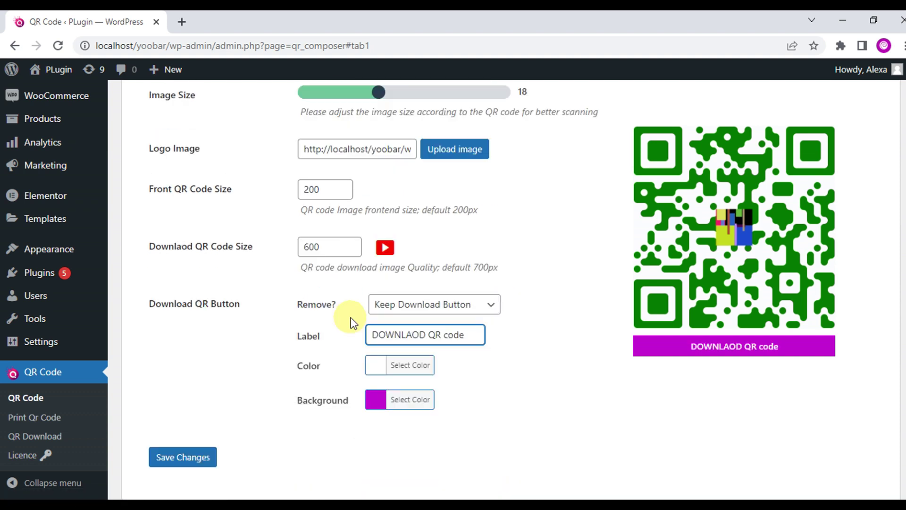
click(533, 358)
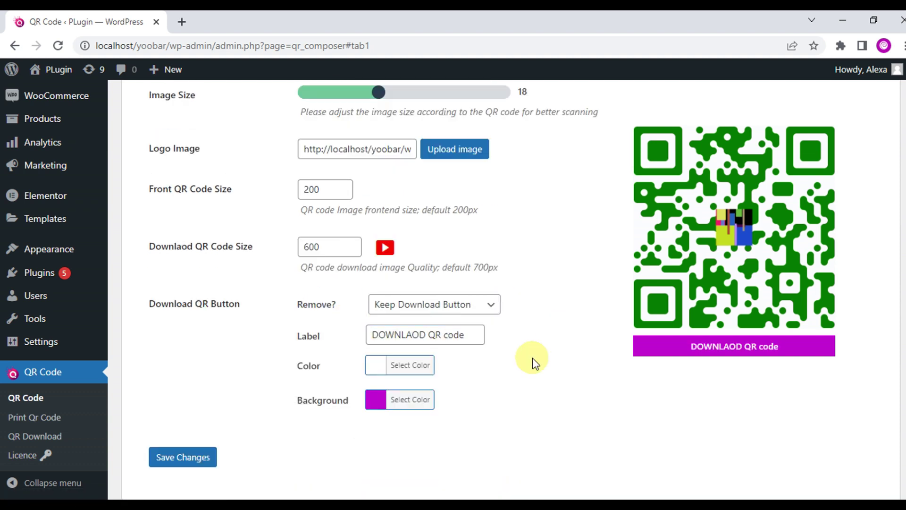
click(416, 368)
click(465, 449)
scroll(491, 391, down, 1)
click(491, 390)
click(601, 415)
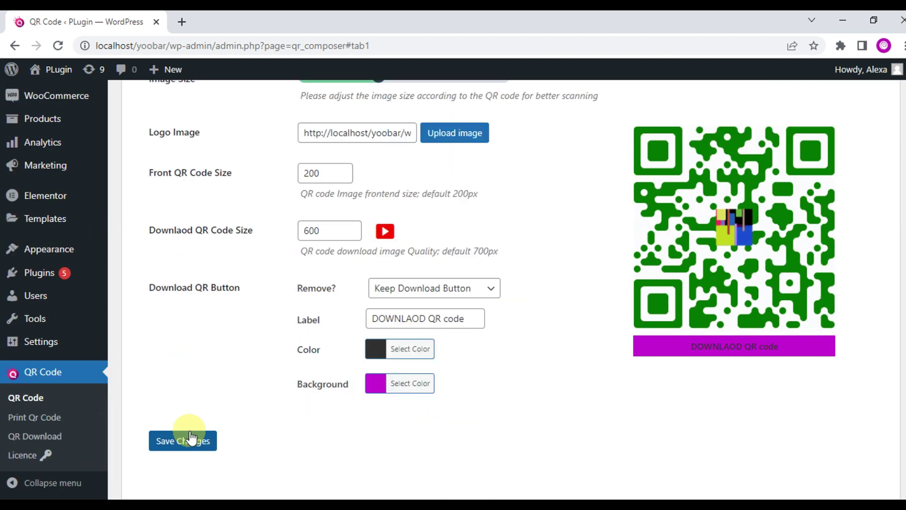
click(182, 389)
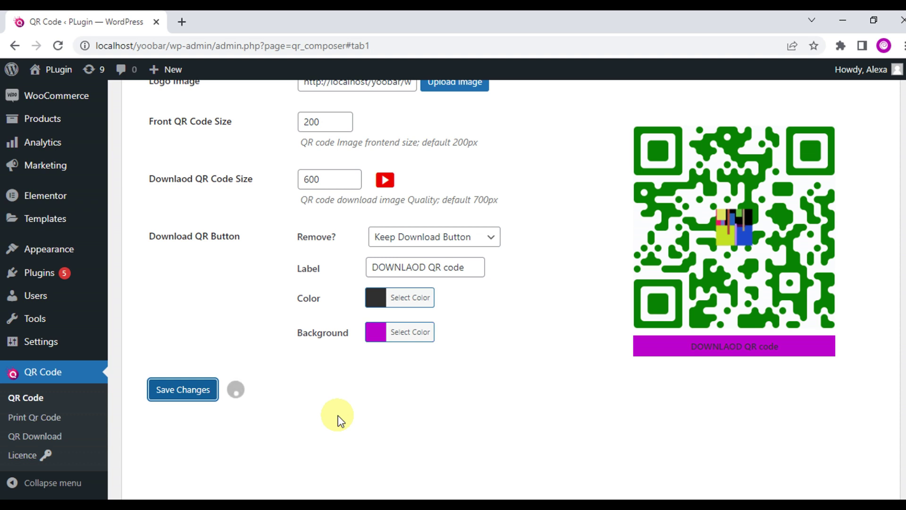
Open the editors for a new page and a new post, each in its own browser tab
scroll(337, 415, up, 2)
mouse_move(47, 113)
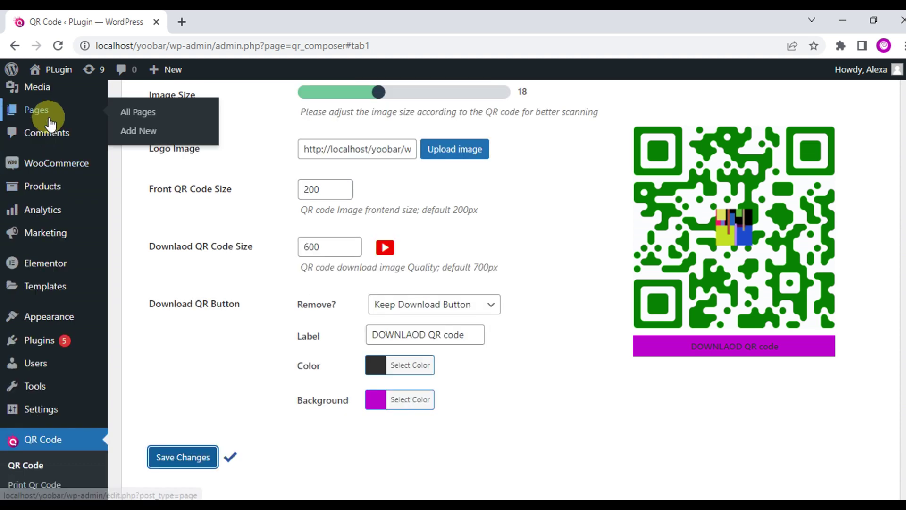
right_click(147, 135)
click(182, 138)
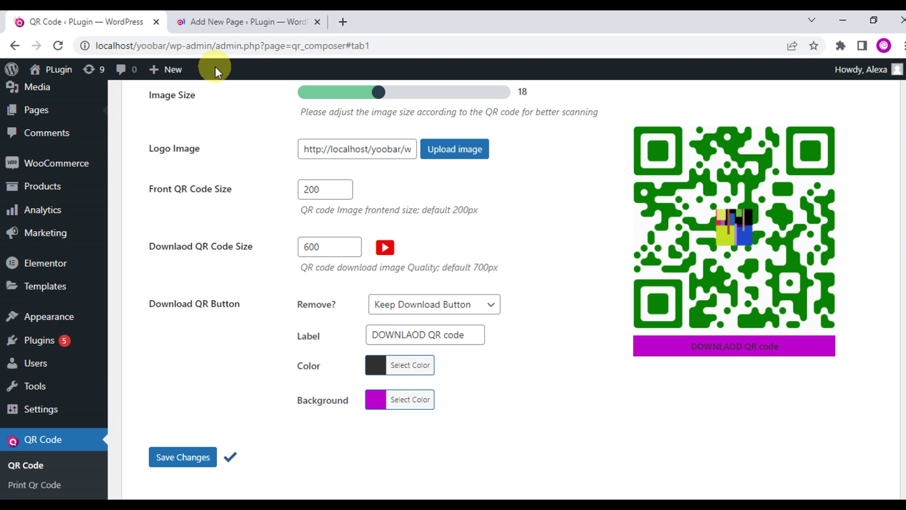
scroll(40, 141, up, 2)
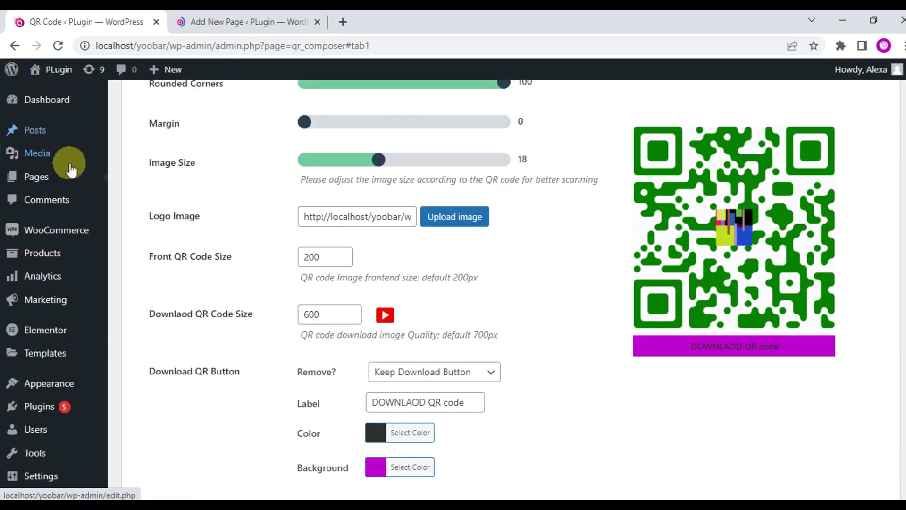
middle_click(142, 152)
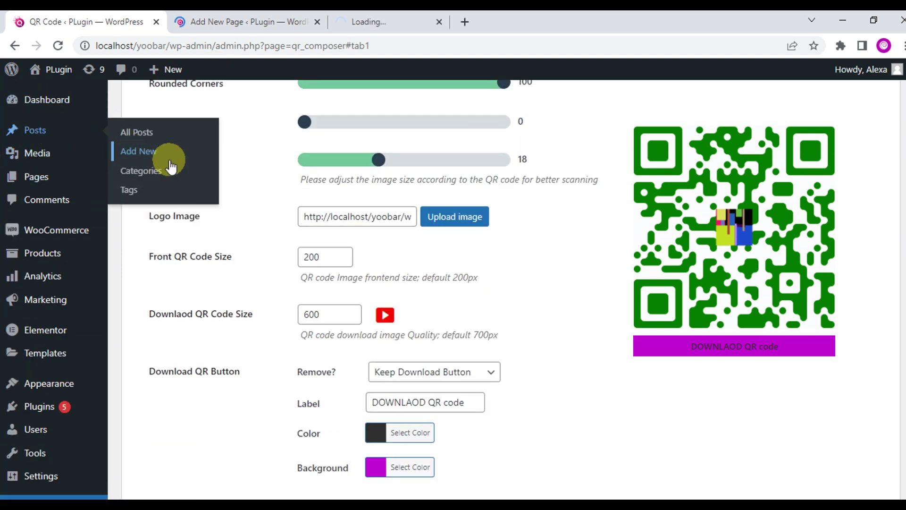
Open the list of all products in the current browser tab
scroll(29, 245, down, 3)
scroll(42, 299, down, 2)
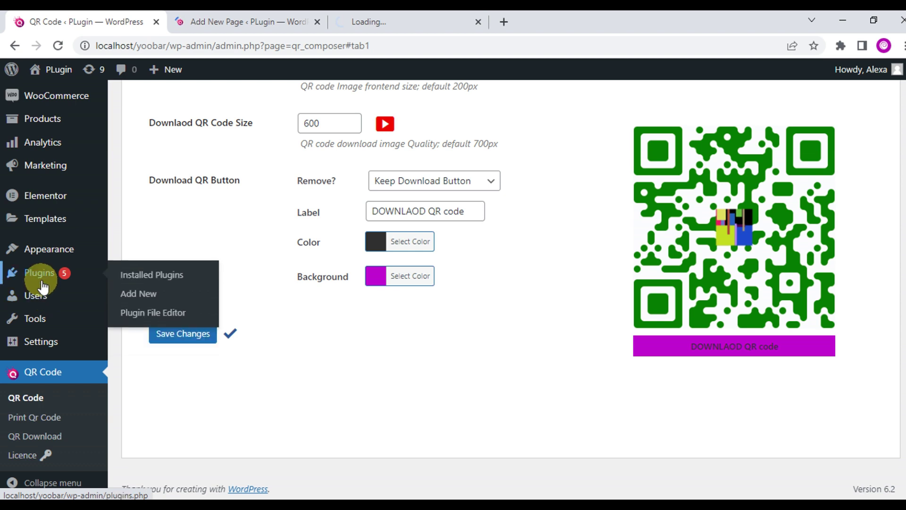
scroll(41, 255, up, 2)
mouse_move(41, 186)
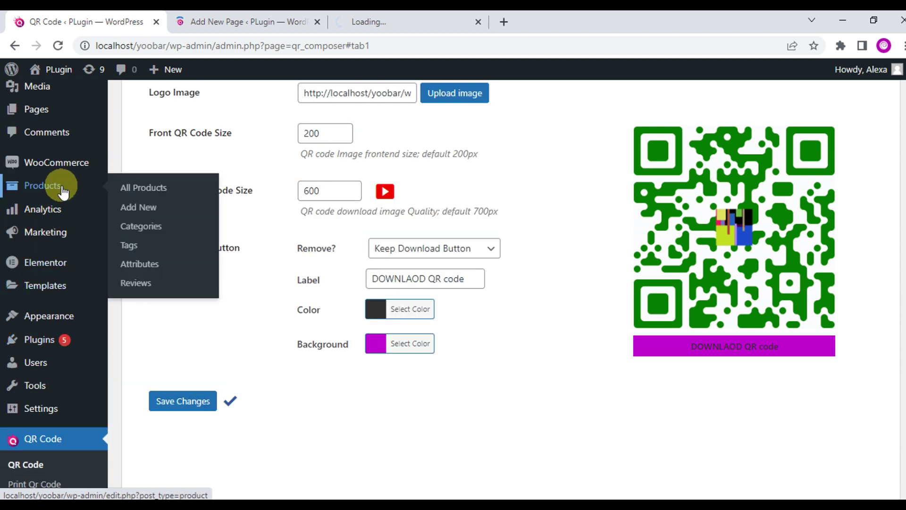
click(141, 188)
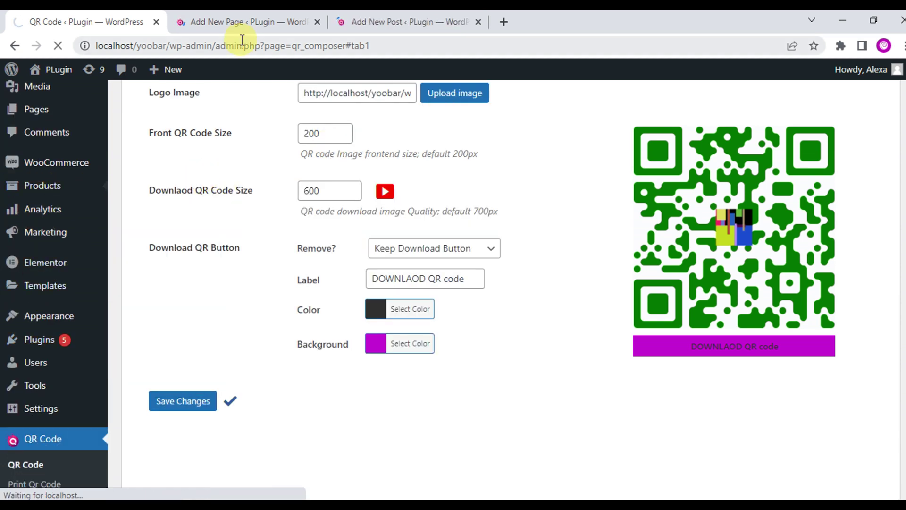
Title the new page "Auto Generate & display QR code"
click(258, 10)
triple_click(209, 105)
click(186, 136)
text(Auto display QR co)
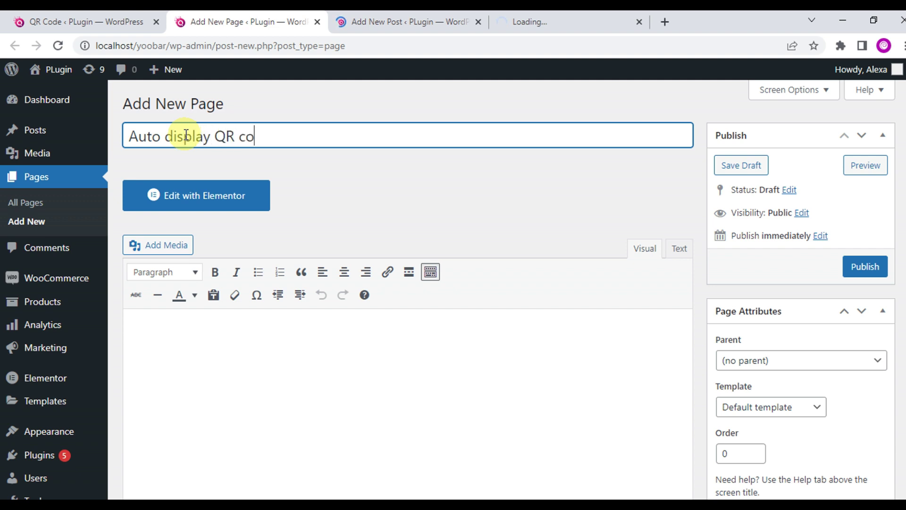
text(Generate &)
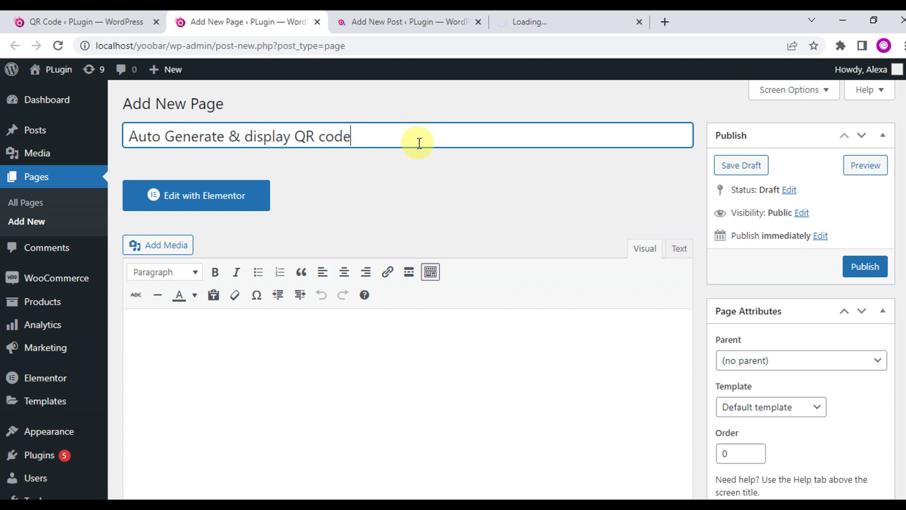
Download the page's QR code from the QR Code Composer Pro box and view the downloaded image
scroll(421, 212, down, 5)
click(313, 300)
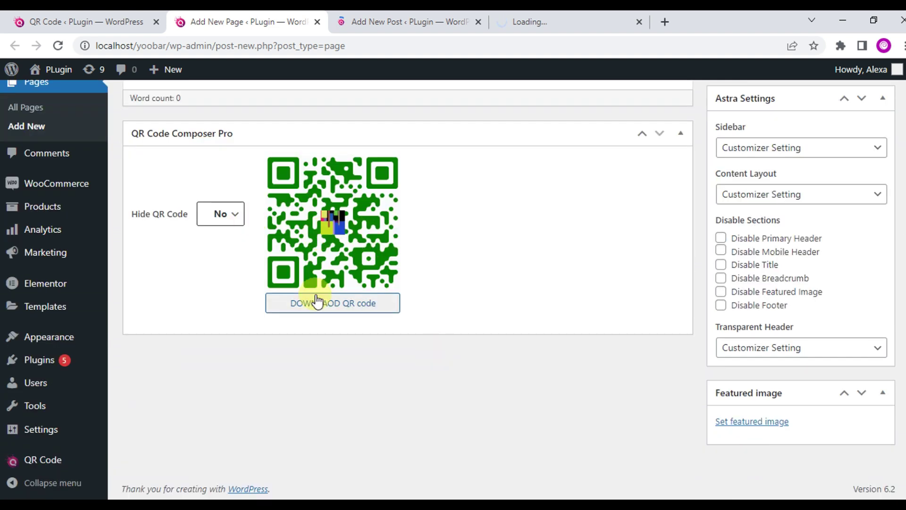
click(64, 480)
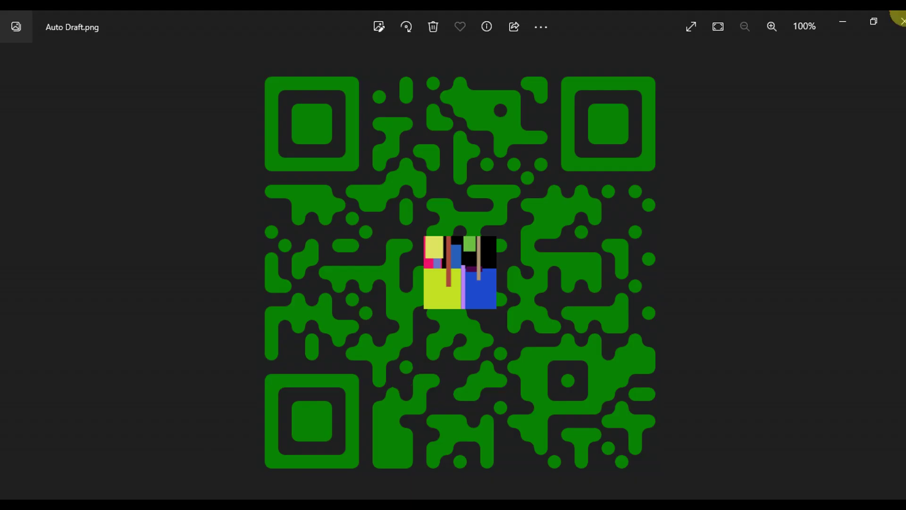
click(902, 22)
Enter "This is Auto generate and display QR code" as the page's content and publish the page
scroll(435, 370, up, 5)
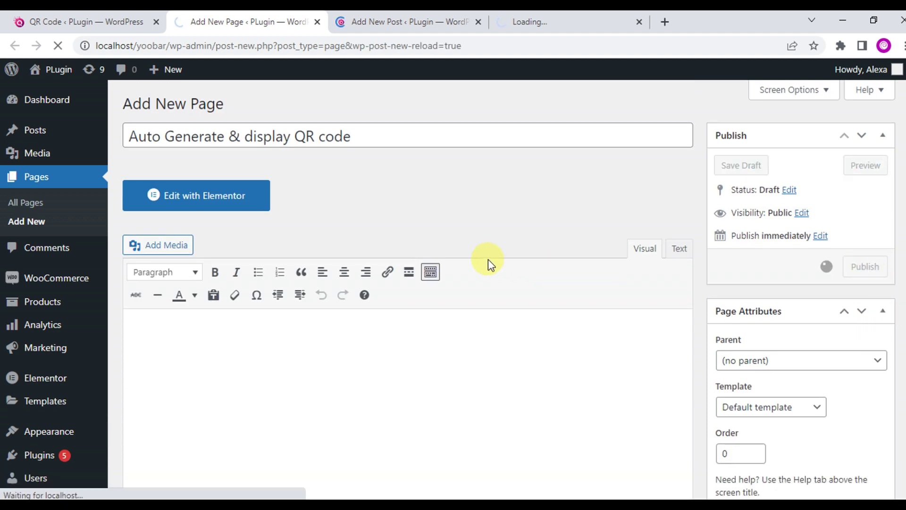
text(This is Auto generat)
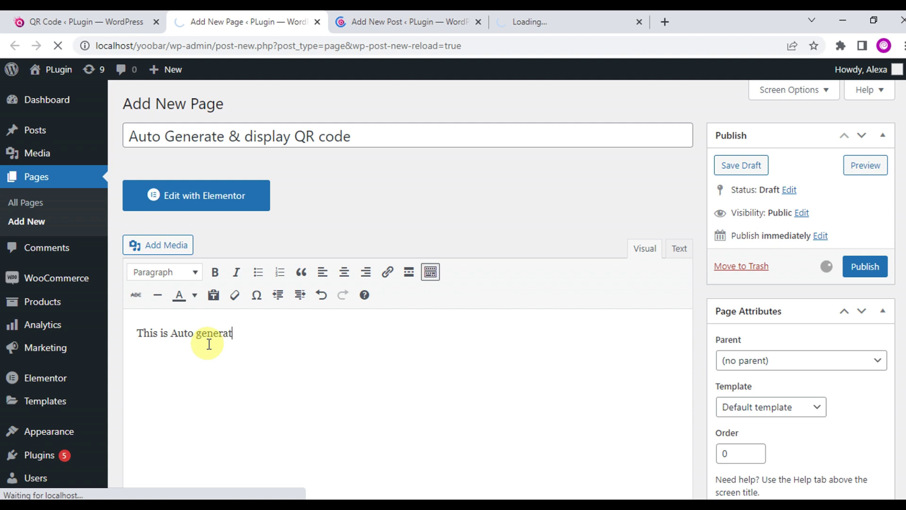
text(splay)
key(ctrl+a)
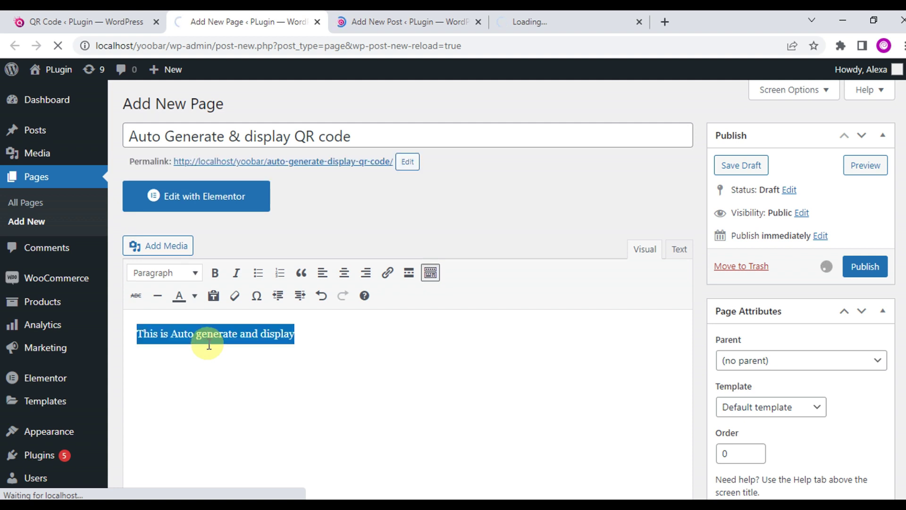
key(Right)
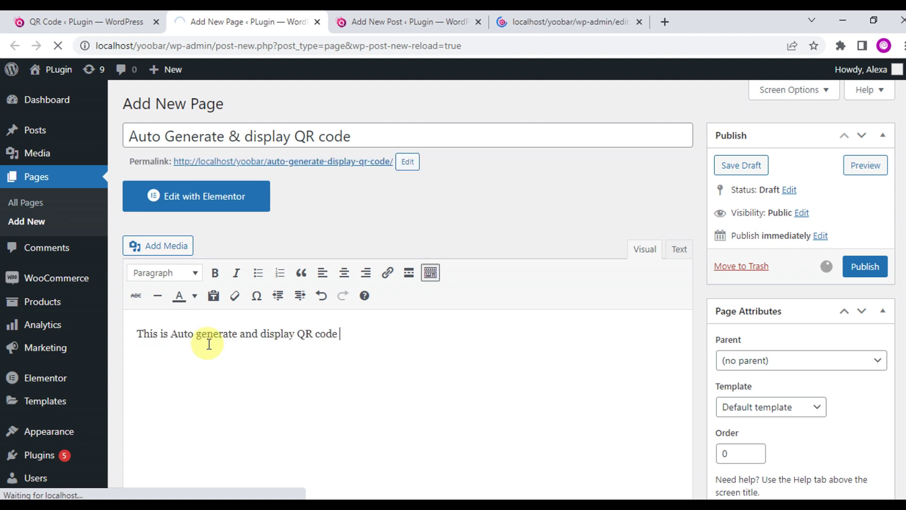
text(QR code)
key(ctrl+a)
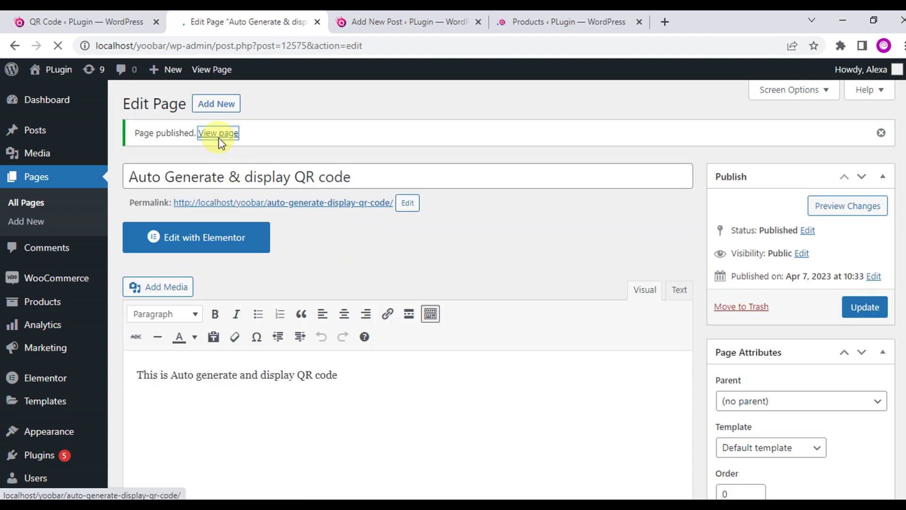
View the published page in a new browser tab
middle_click(218, 133)
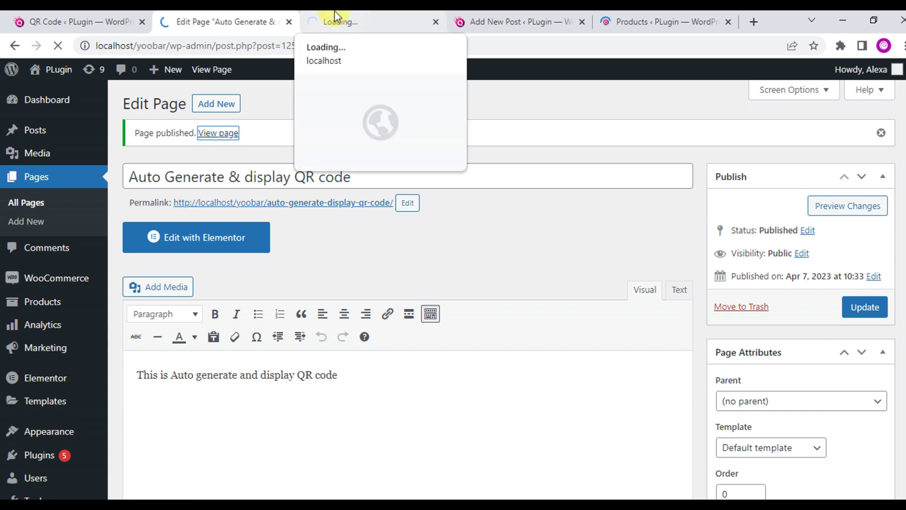
click(340, 21)
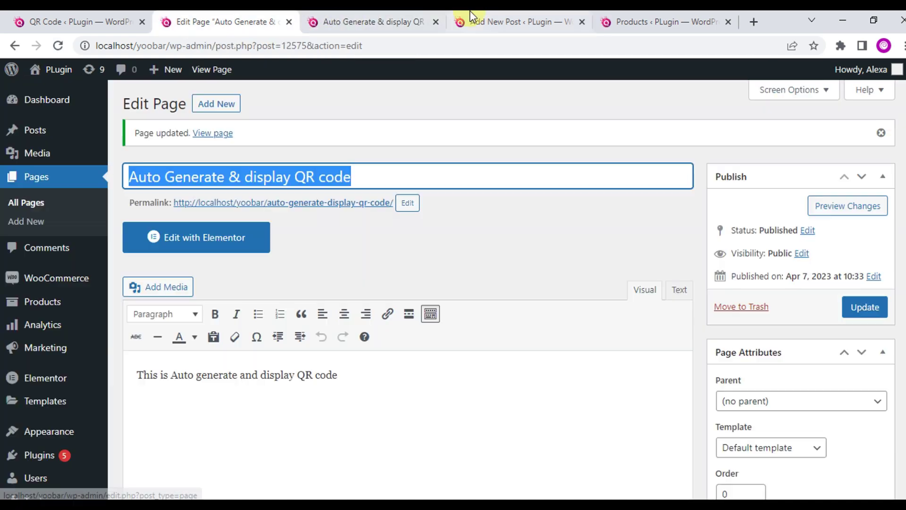
Title the new post "Auto Generate & display QR code for POST"
key(ctrl+4)
text(Auto Generate & display QR code)
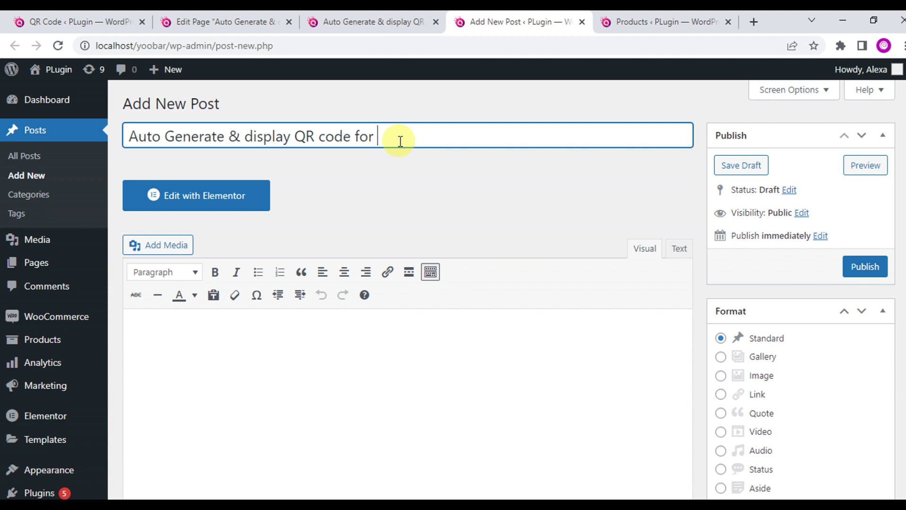
text(for POST)
Copy the post's title into its content so it reads "Auto Generate & display QR code for POST."
click(375, 358)
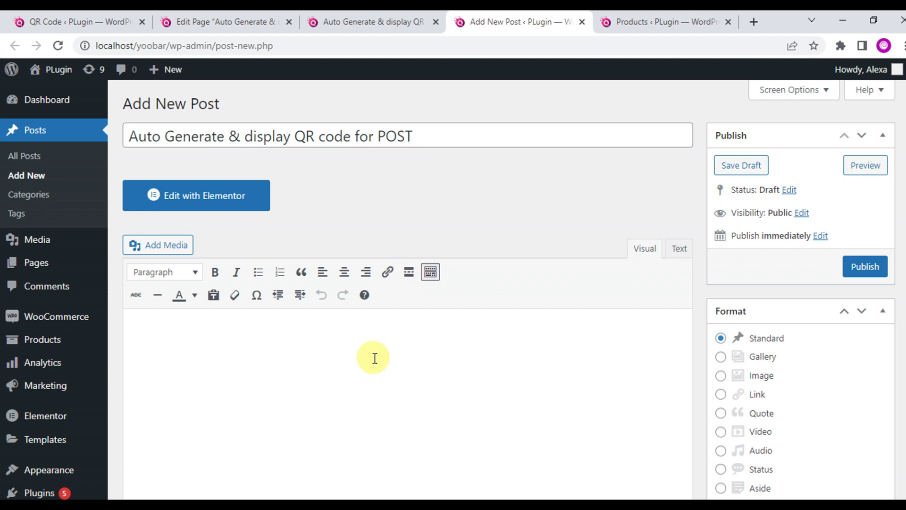
drag(414, 137, 130, 144)
key(ctrl+c)
click(185, 338)
key(ctrl+v)
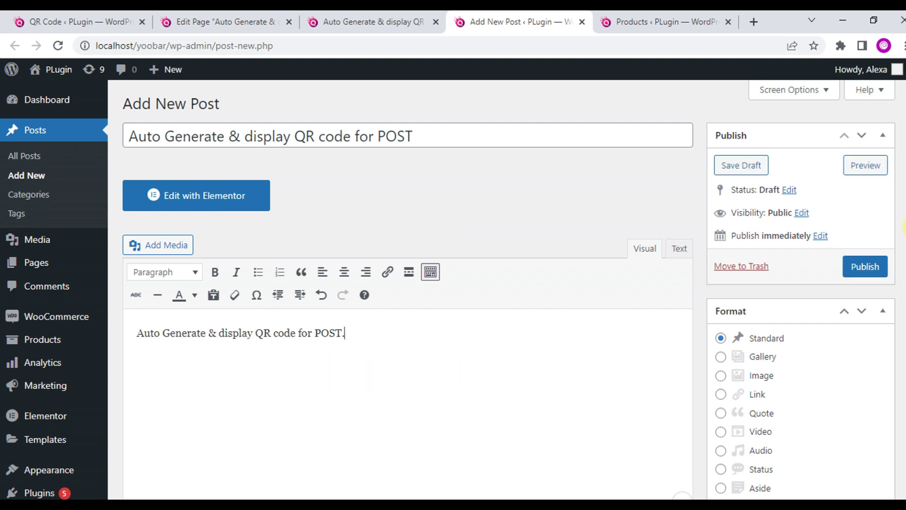
Publish the post and view it on the site in a new browser tab
scroll(903, 113, down, 10)
scroll(892, 142, up, 8)
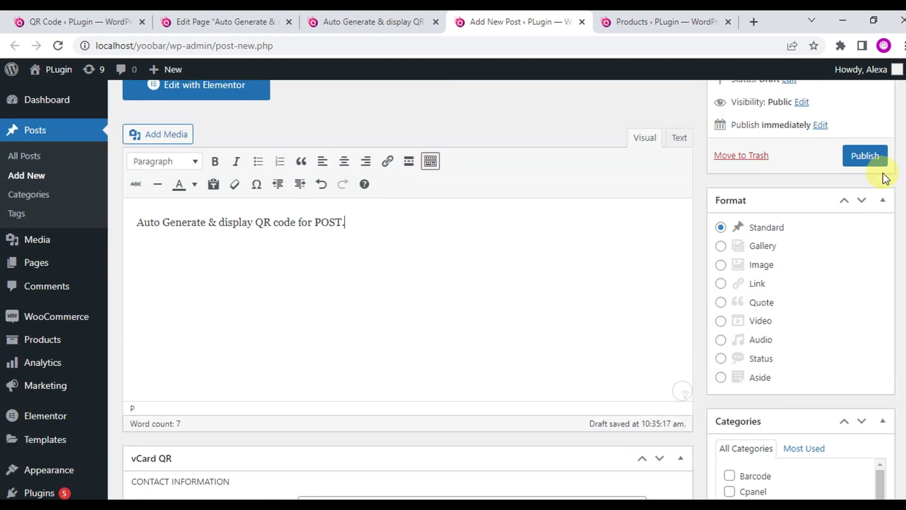
click(862, 157)
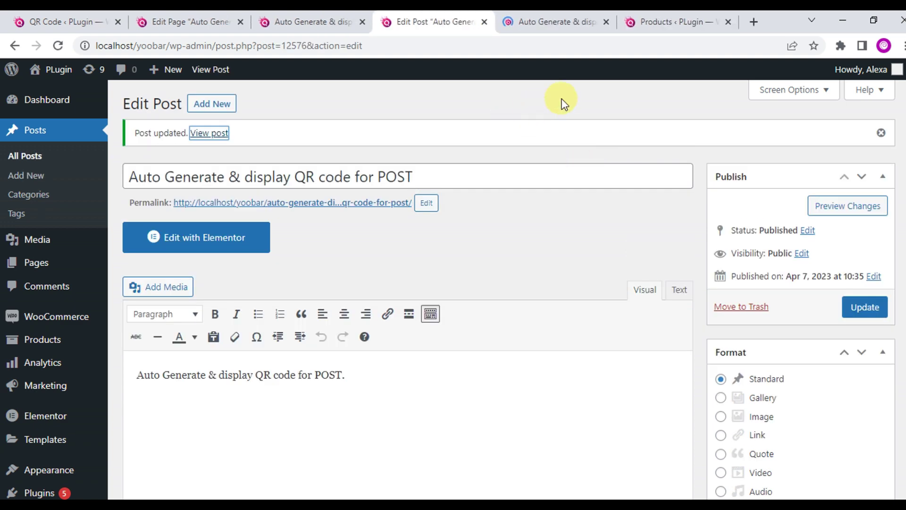
key(ctrl+Tab)
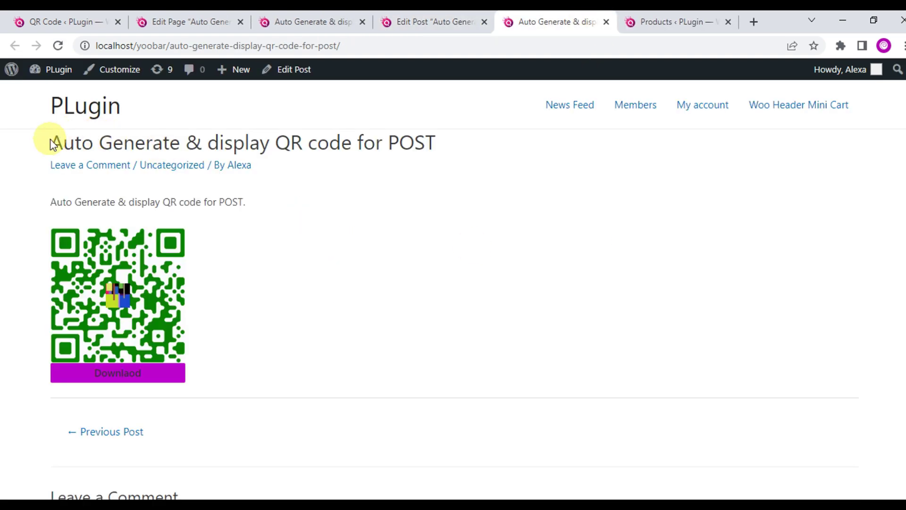
drag(51, 138, 419, 142)
Search the products for "t-shirt" and open the T-Shirt product's editor at its QR Code Composer Pro box
click(845, 185)
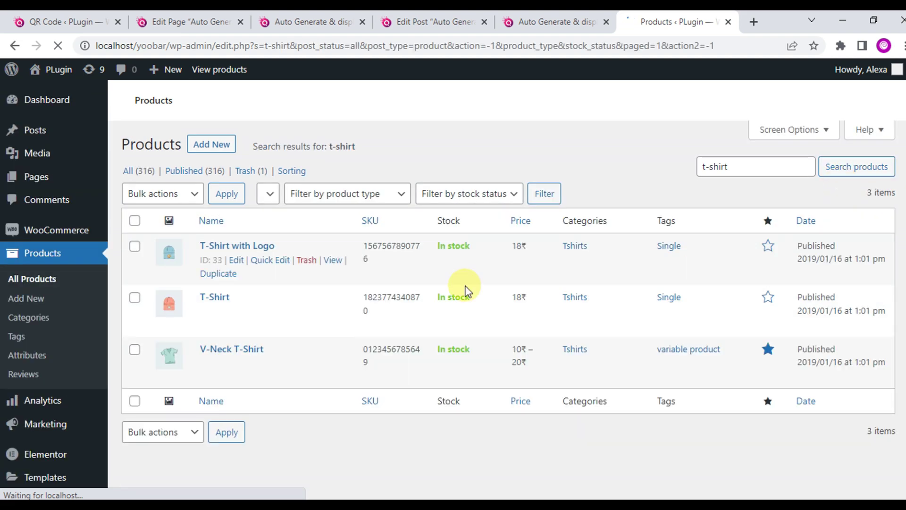
scroll(465, 290, down, 1)
ctrl+click(236, 291)
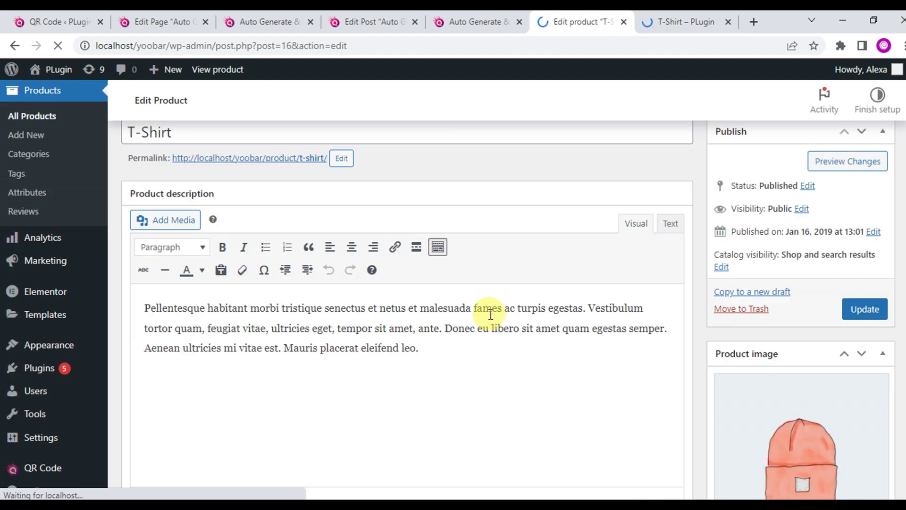
scroll(491, 315, down, 15)
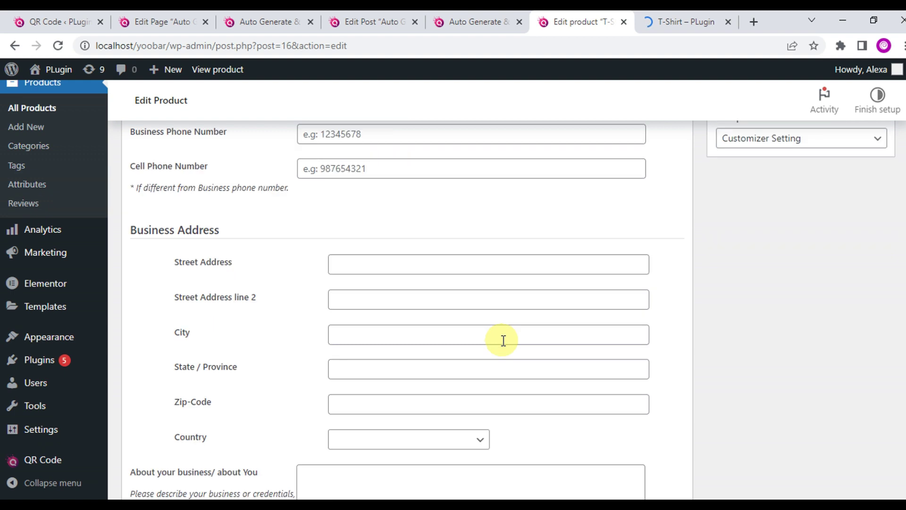
scroll(502, 341, down, 10)
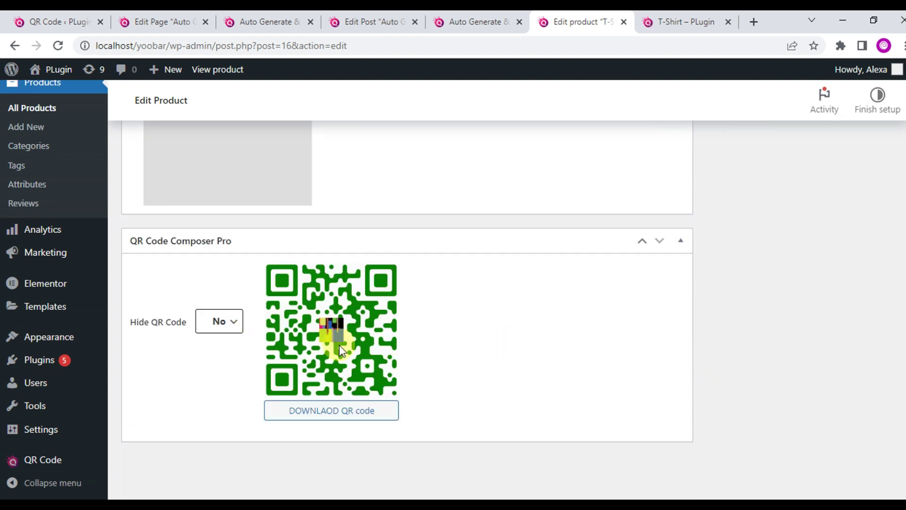
Show the QR code section on the T-Shirt's product page and download the product's QR code
scroll(565, 132, down, 5)
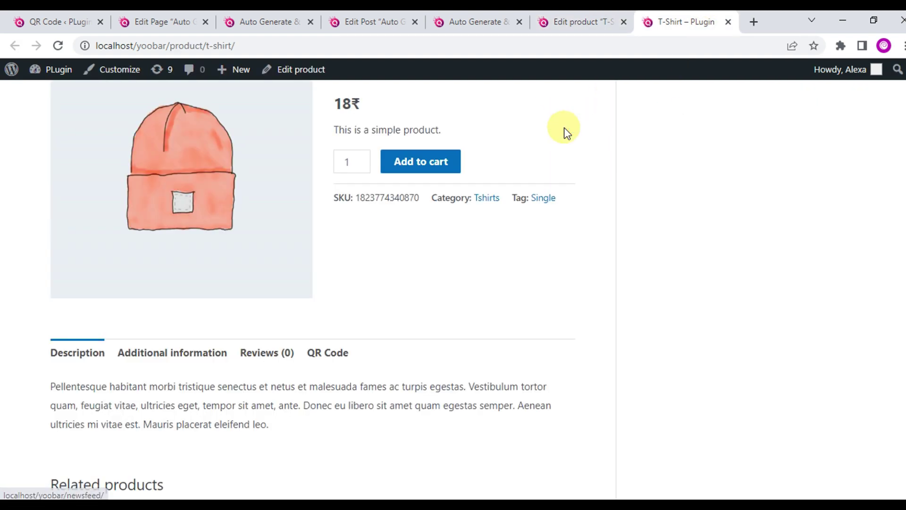
click(323, 220)
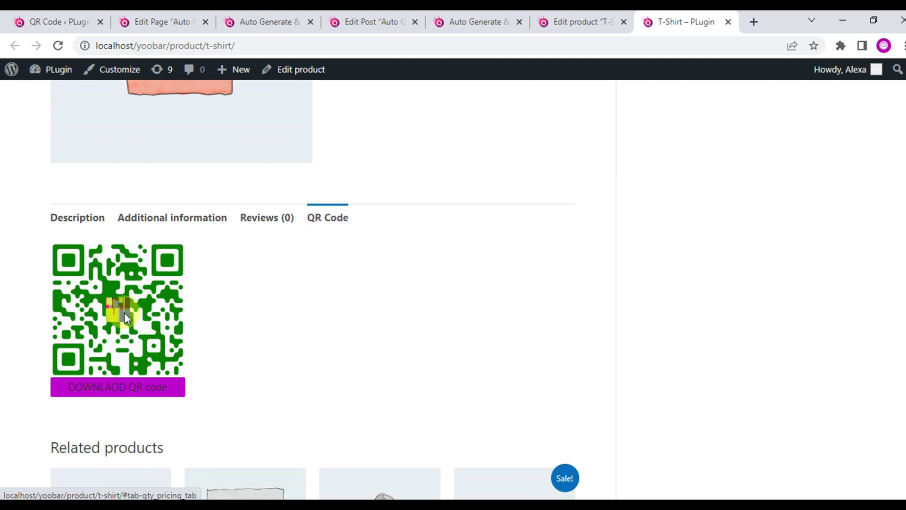
click(158, 389)
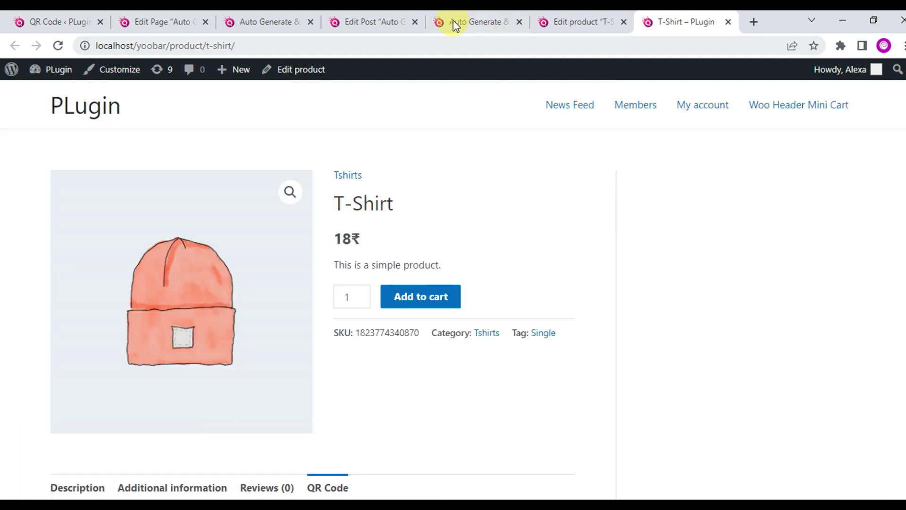
Check the title and QR code on the published "Auto Generate & display QR code" page
click(293, 12)
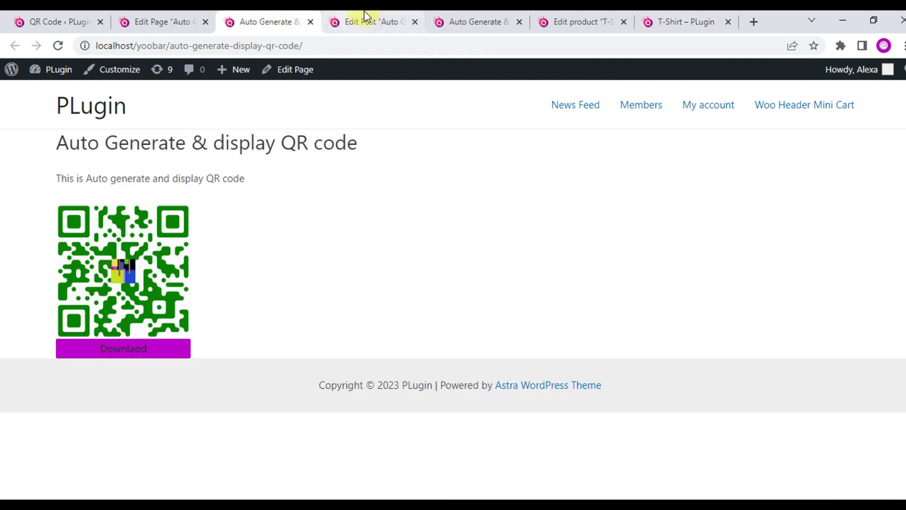
drag(379, 142, 49, 138)
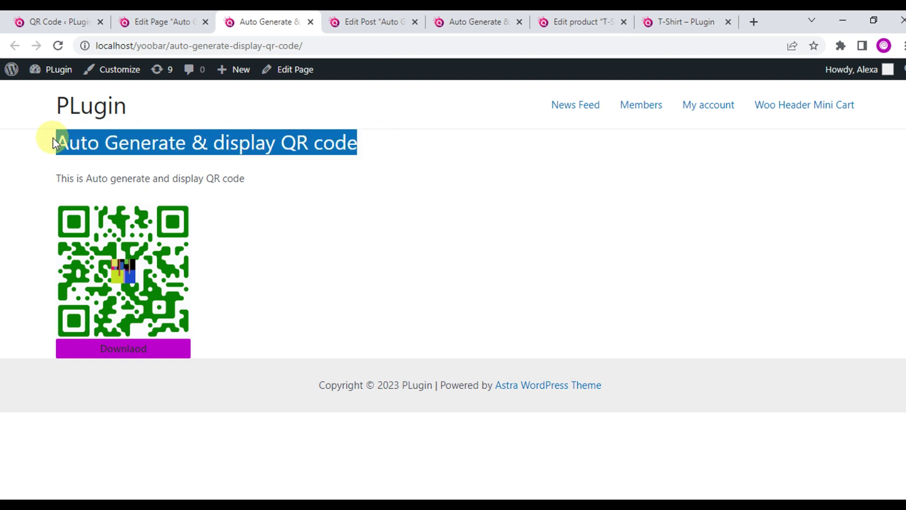
click(355, 182)
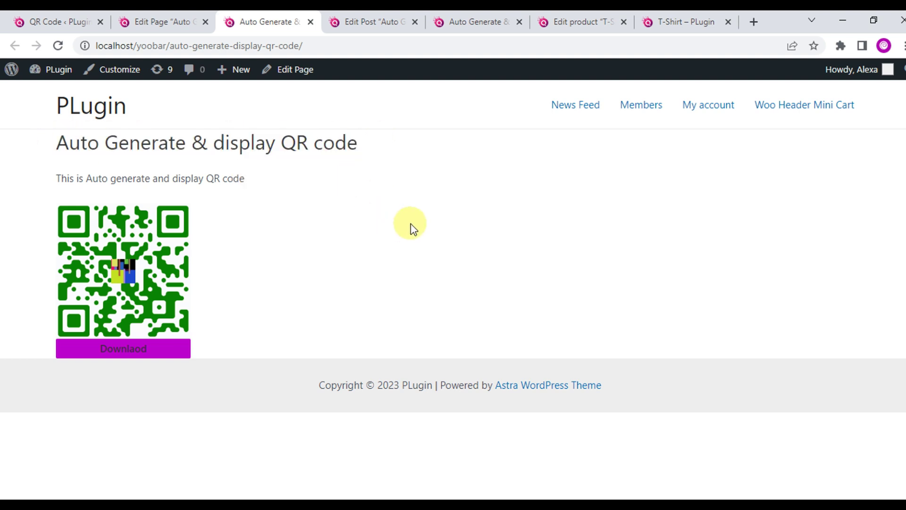
Open the site's My account page and examine the QR codes and download buttons on it
click(703, 114)
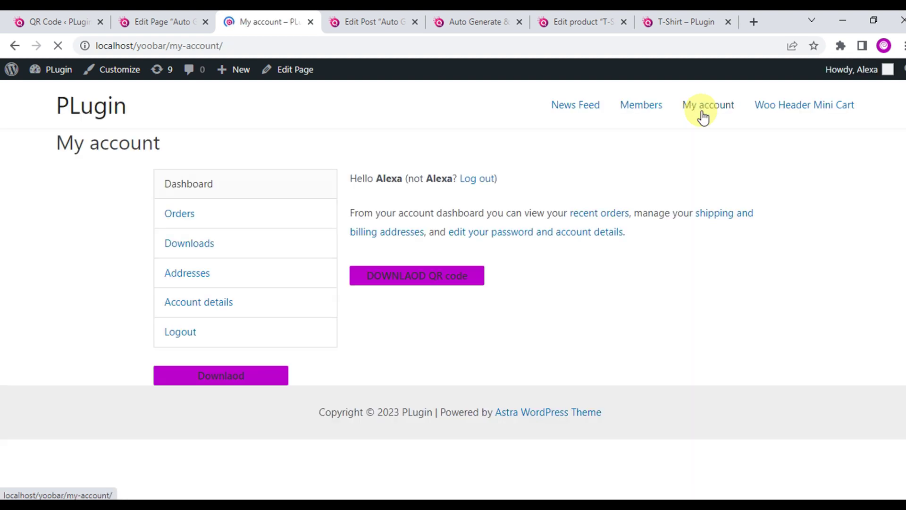
scroll(587, 160, down, 3)
scroll(528, 228, up, 3)
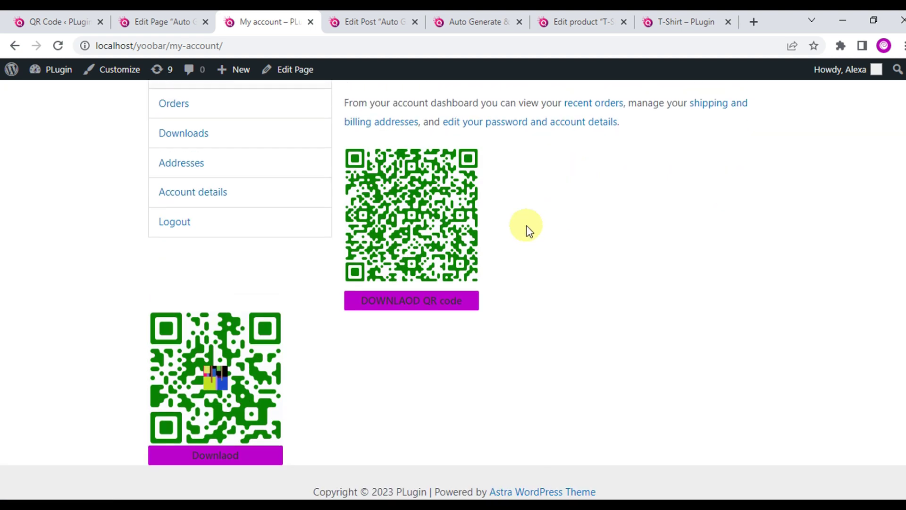
scroll(428, 361, down, 3)
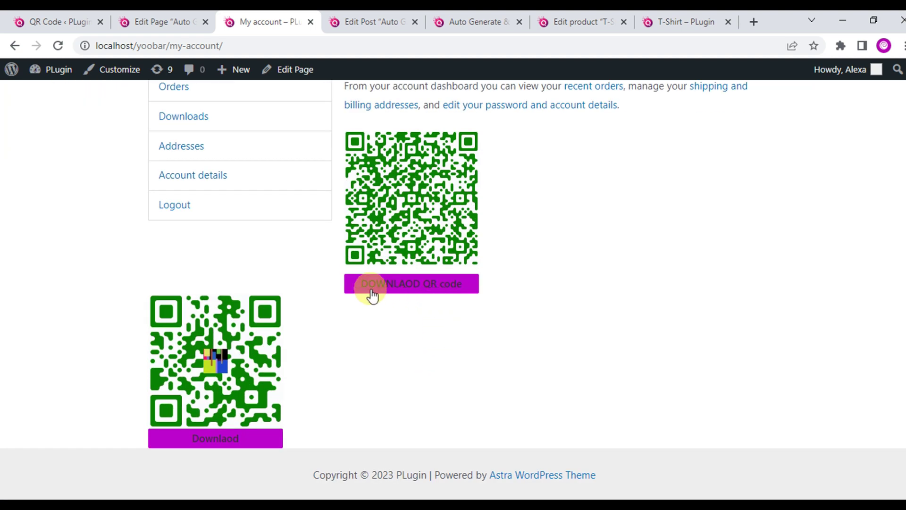
scroll(224, 390, up, 3)
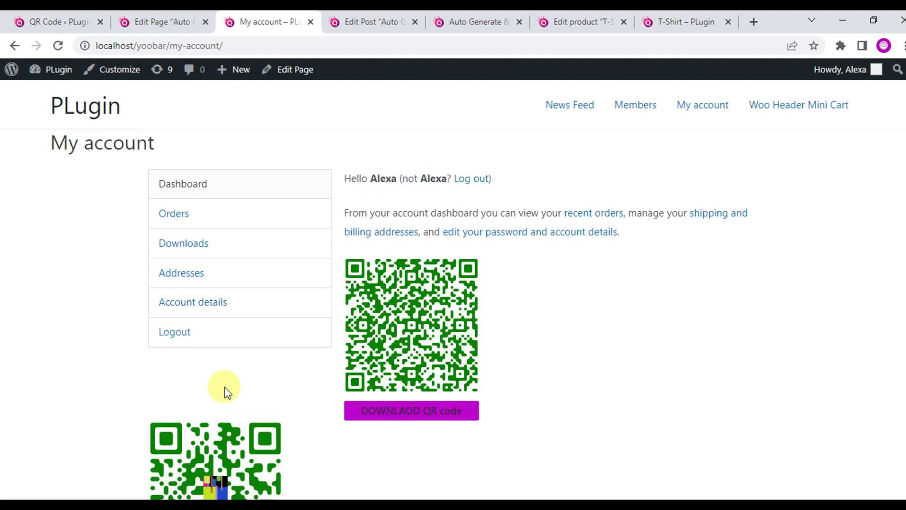
scroll(224, 390, down, 3)
scroll(223, 386, up, 3)
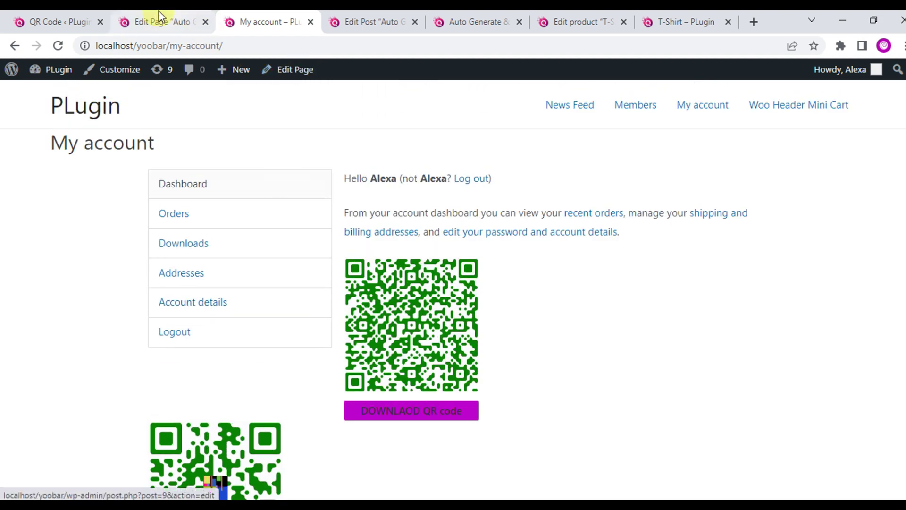
Return to the QR code plugin settings and review the alignment, product tab text and hide-by-post-type options for automatic display
click(58, 14)
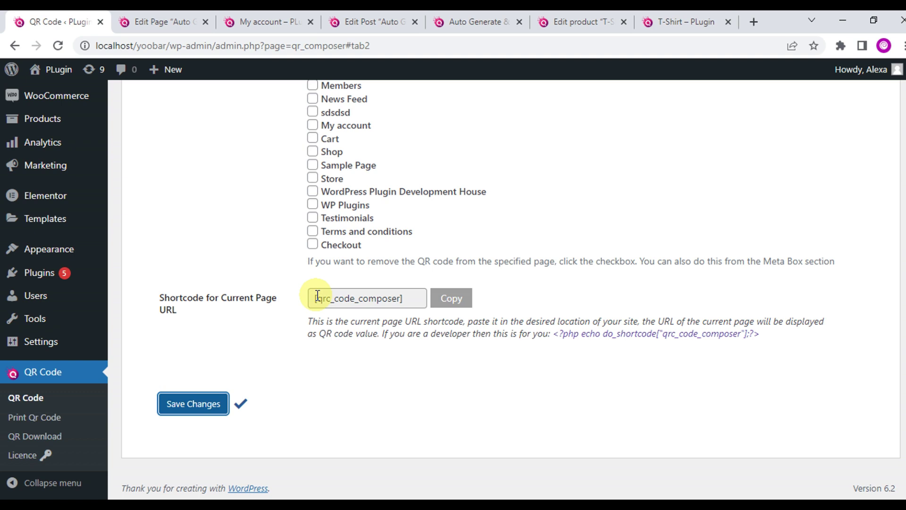
scroll(368, 296, up, 15)
click(201, 206)
click(255, 205)
scroll(301, 222, down, 5)
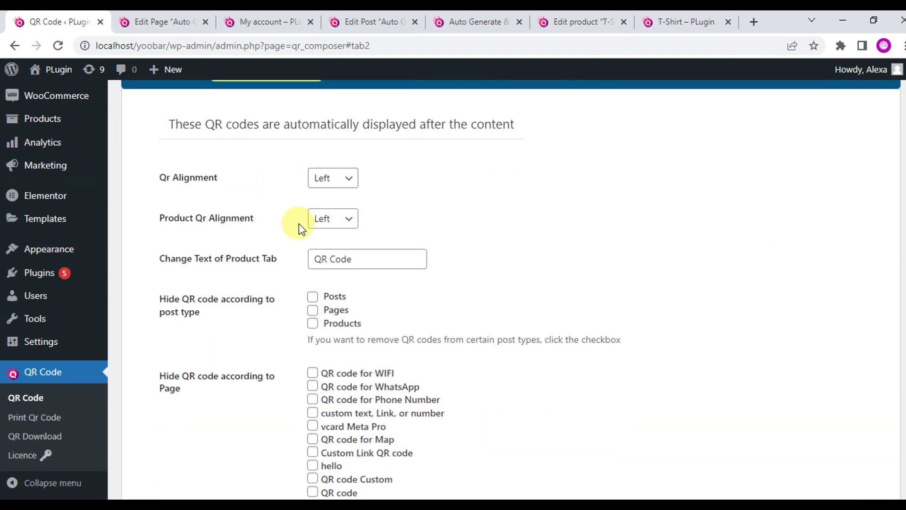
drag(364, 191, 247, 231)
click(164, 239)
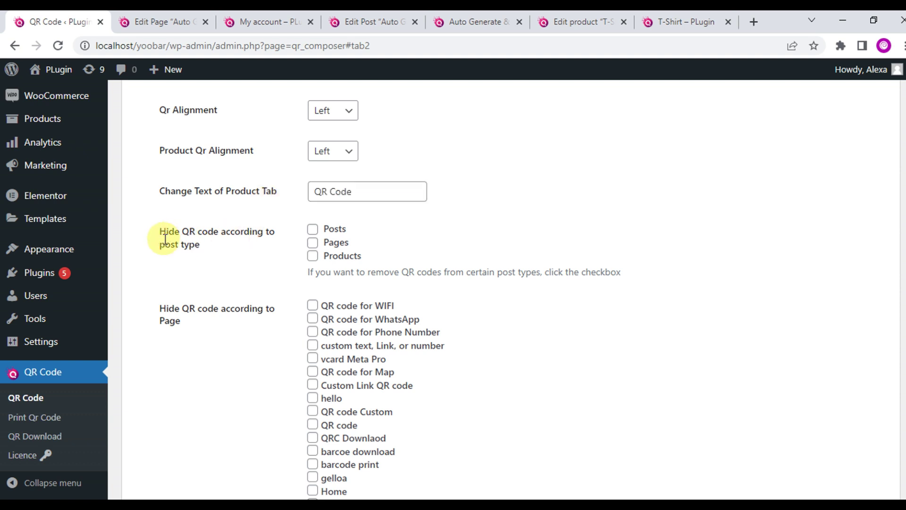
Hide the automatic QR code on the My account page and save the display settings
drag(160, 232, 203, 245)
click(311, 258)
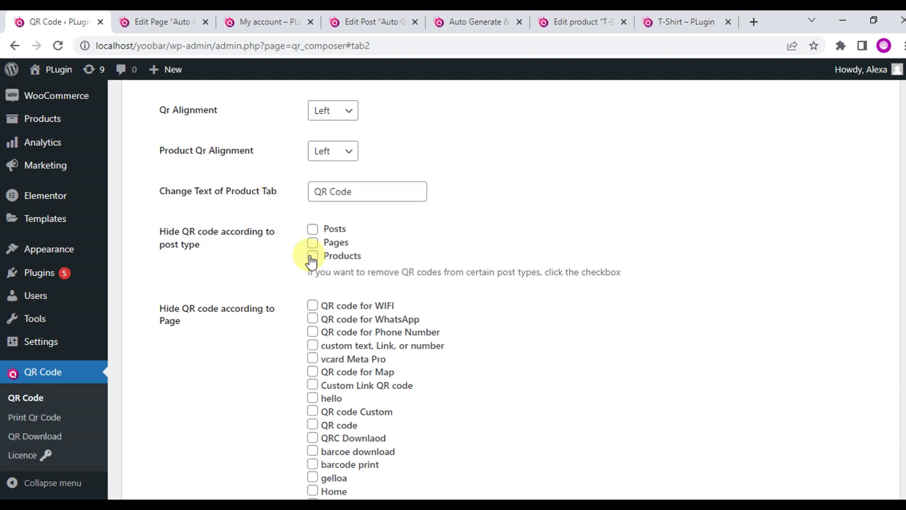
scroll(194, 196, down, 3)
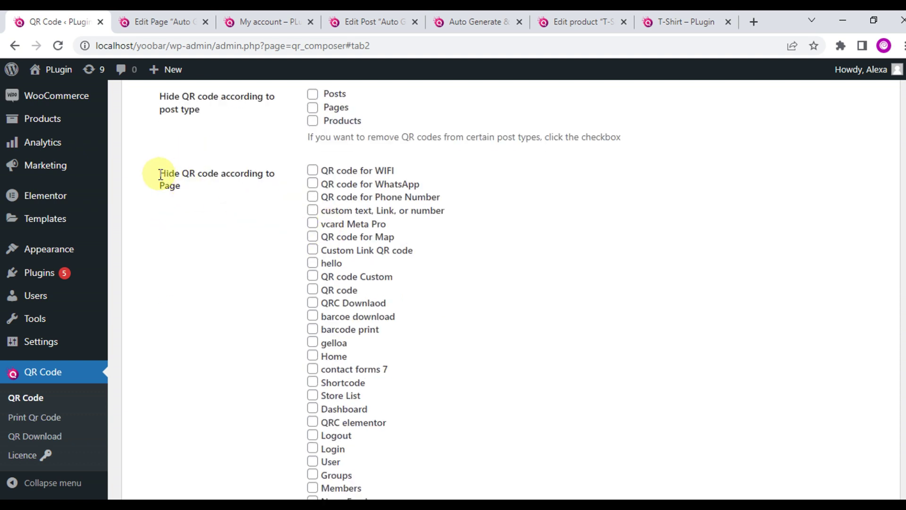
drag(160, 175, 216, 217)
scroll(354, 226, down, 2)
scroll(357, 230, down, 3)
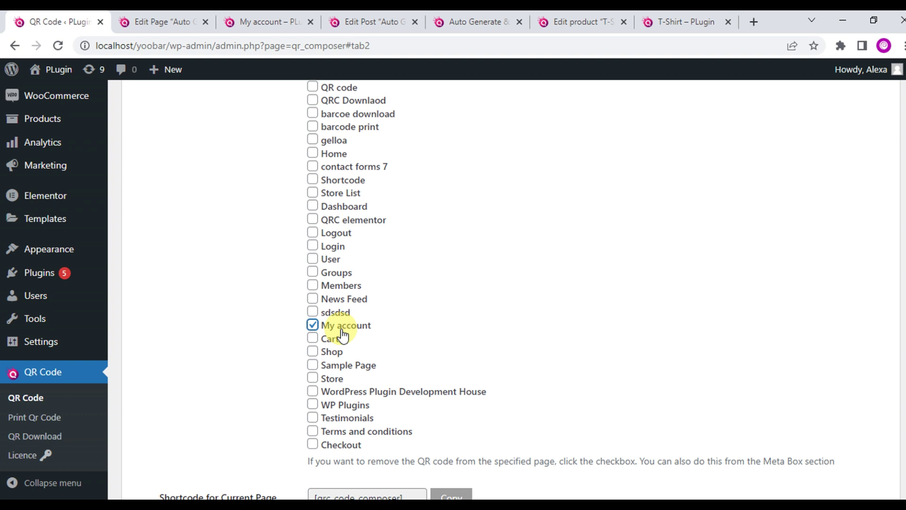
scroll(315, 328, down, 3)
click(214, 468)
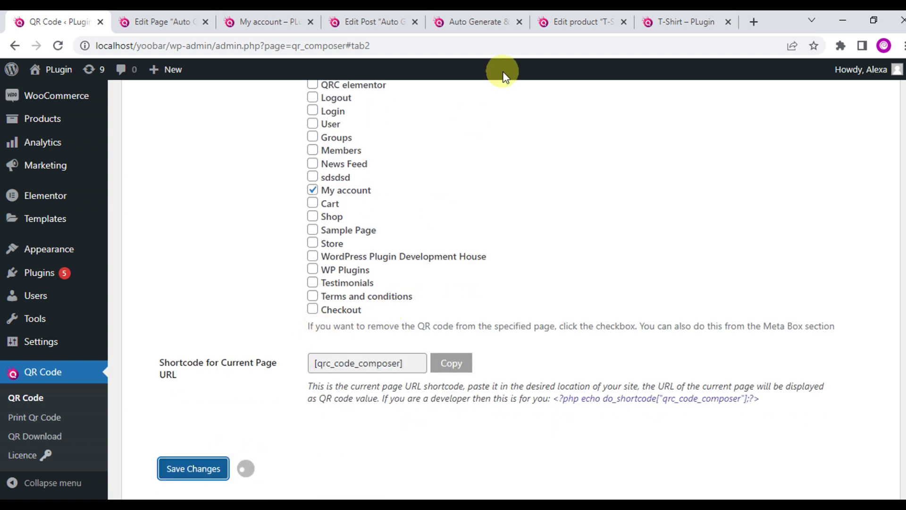
Reload the site's My account page to check which QR codes it displays
click(288, 11)
scroll(222, 265, down, 2)
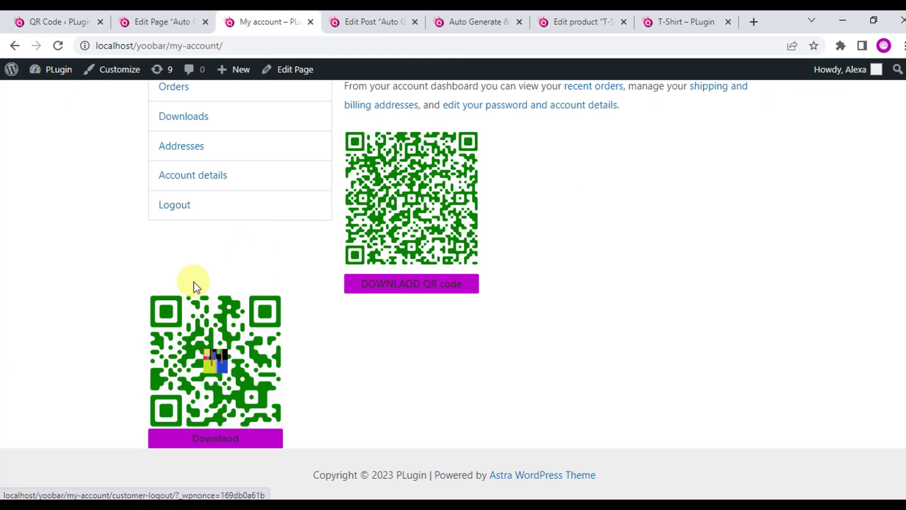
click(59, 45)
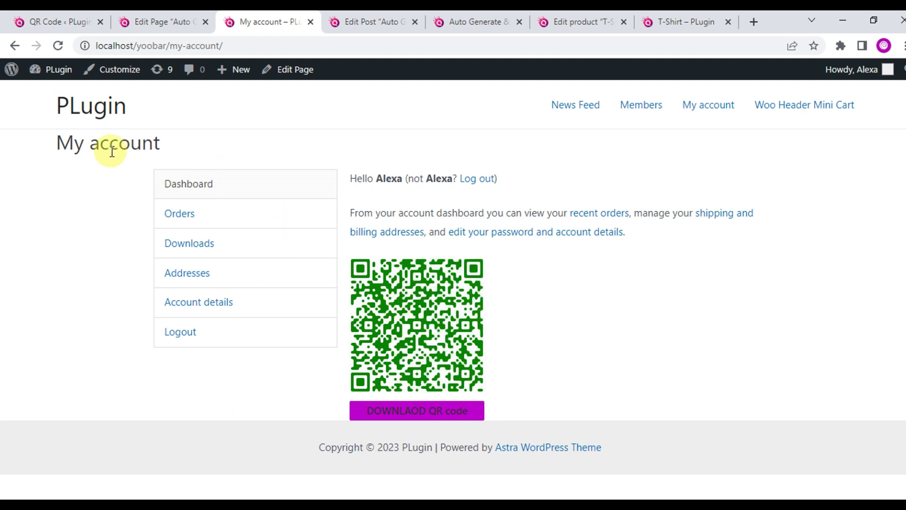
In the plugin's Integration settings, remove the WooCommerce QR code from the My account dashboard and save the changes
click(70, 22)
scroll(538, 238, up, 5)
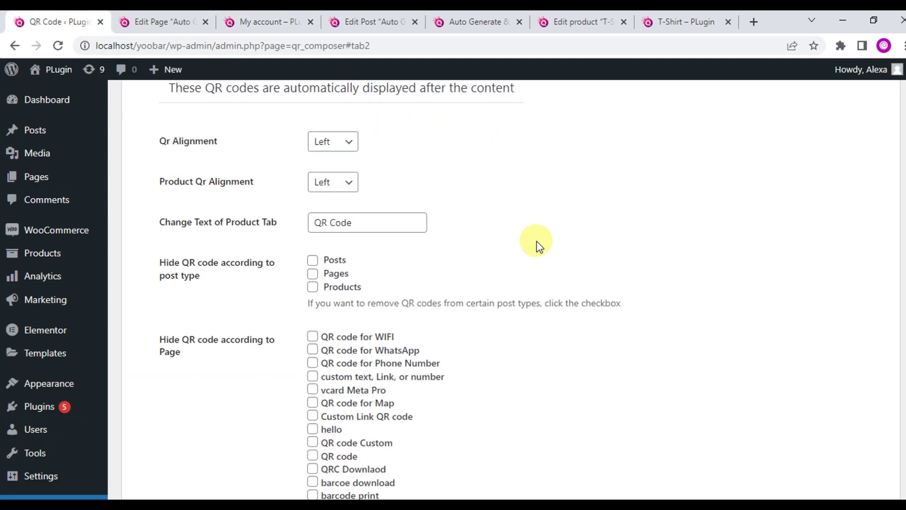
scroll(539, 244, up, 2)
click(555, 144)
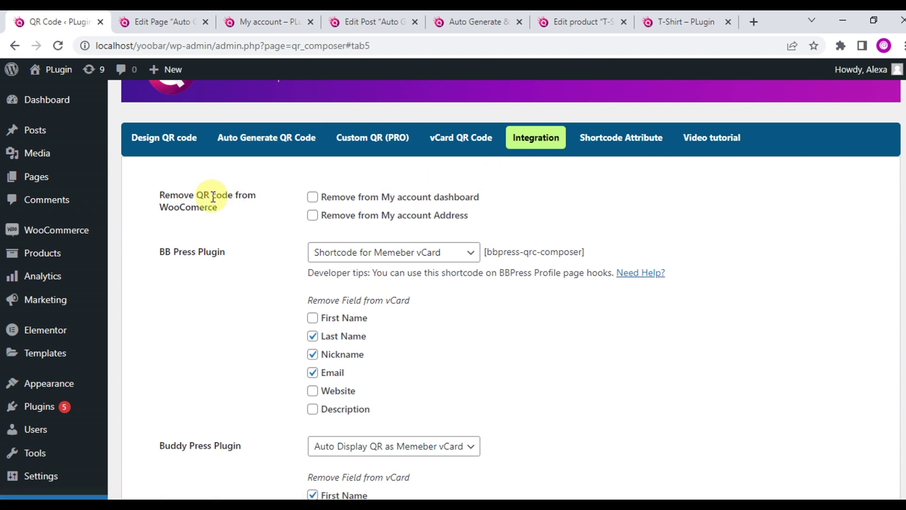
drag(159, 195, 217, 208)
click(255, 220)
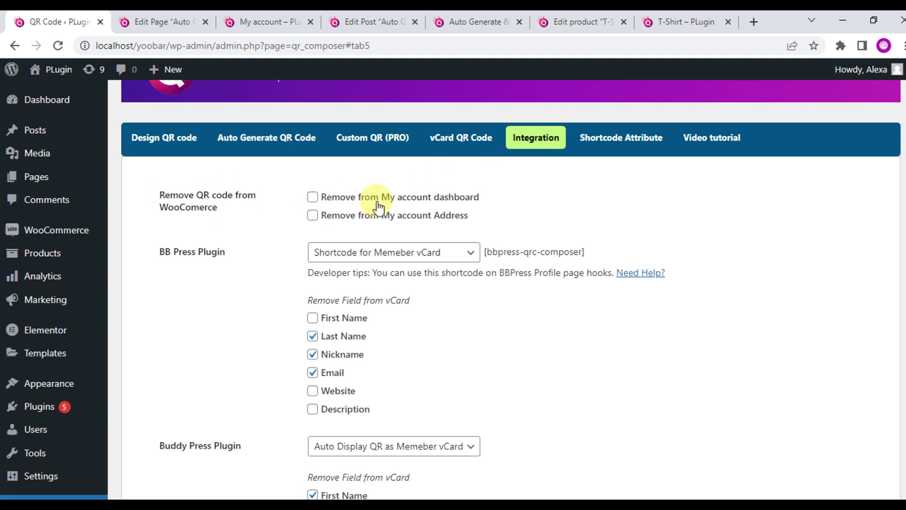
click(512, 201)
scroll(611, 234, down, 7)
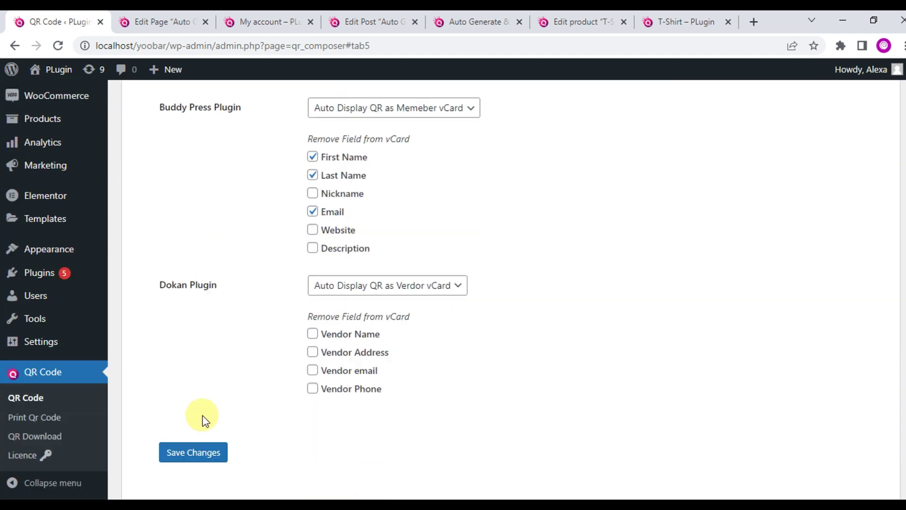
scroll(204, 420, down, 1)
click(200, 405)
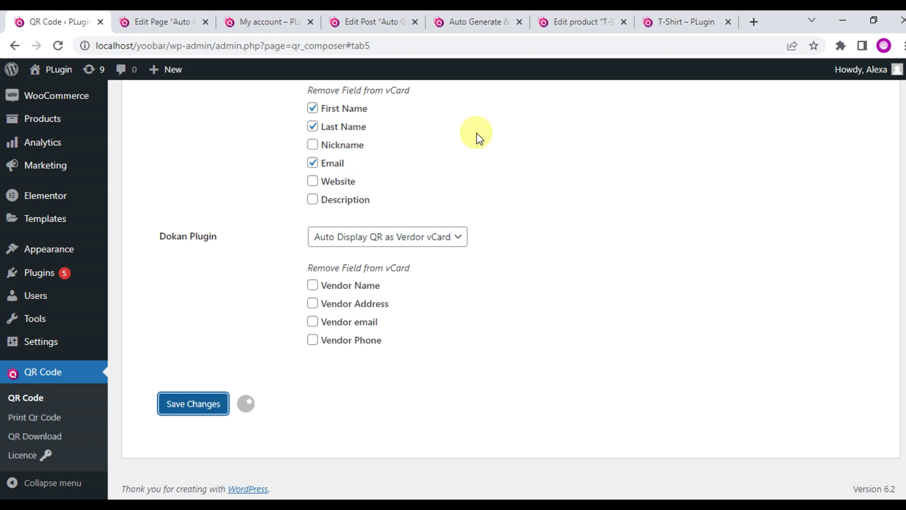
Reload My account and open its Addresses section to examine the billing and shipping QR codes
click(279, 14)
click(56, 47)
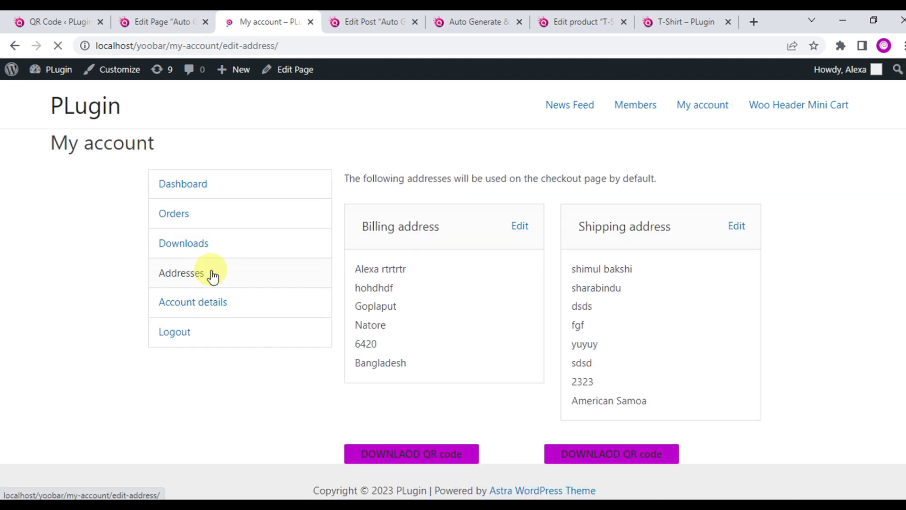
scroll(516, 247, down, 2)
scroll(462, 385, down, 1)
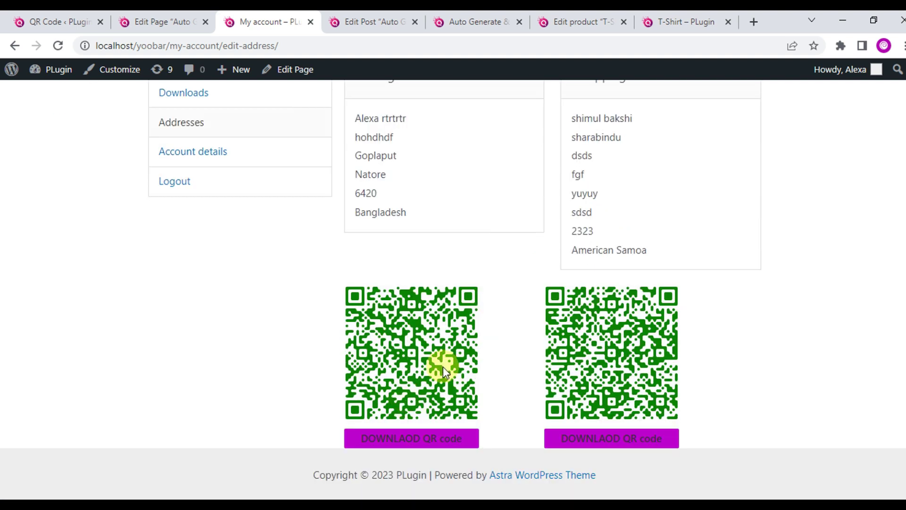
scroll(443, 367, up, 4)
scroll(427, 418, down, 3)
Download the billing address QR code and point out which address each of the two codes belongs to
click(398, 450)
scroll(406, 330, up, 3)
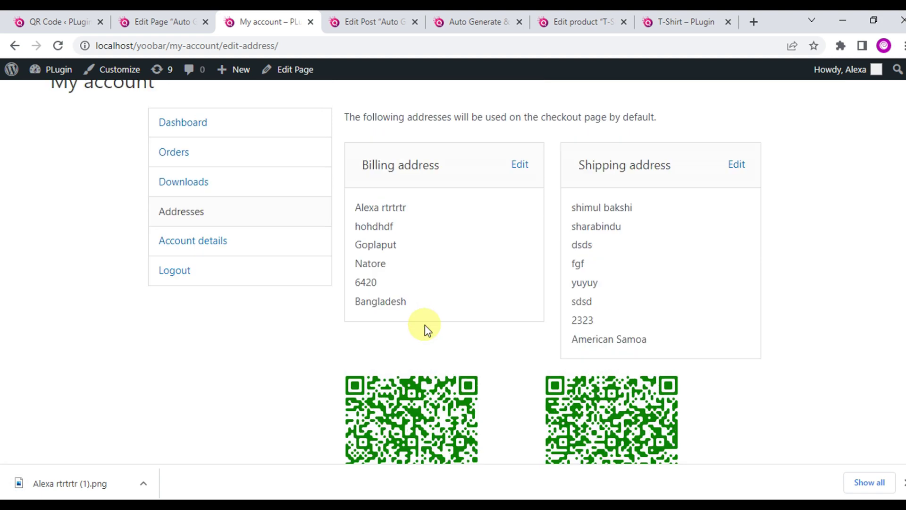
drag(419, 358, 474, 291)
click(475, 292)
scroll(567, 345, down, 1)
scroll(628, 361, up, 1)
drag(652, 378, 583, 284)
click(583, 284)
scroll(712, 350, down, 3)
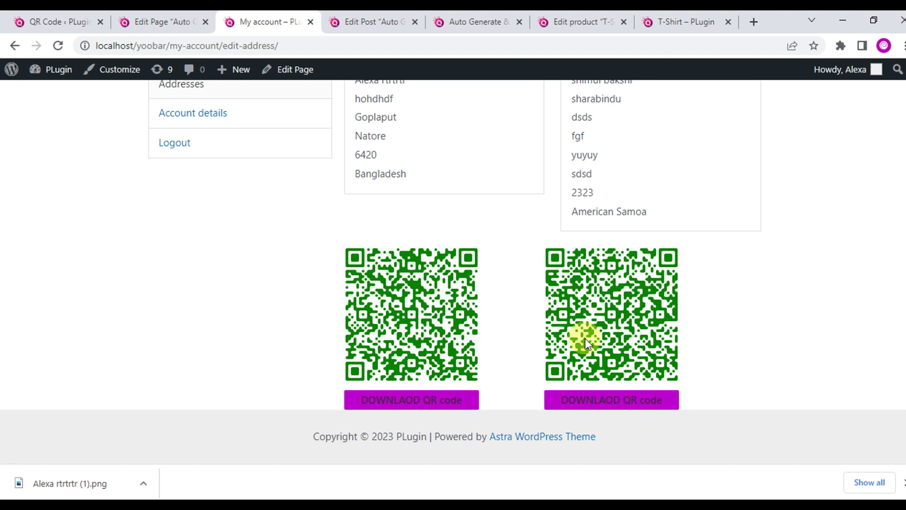
Remove the WooCommerce QR code from My account Address in the plugin's Integration settings and save the changes
click(71, 20)
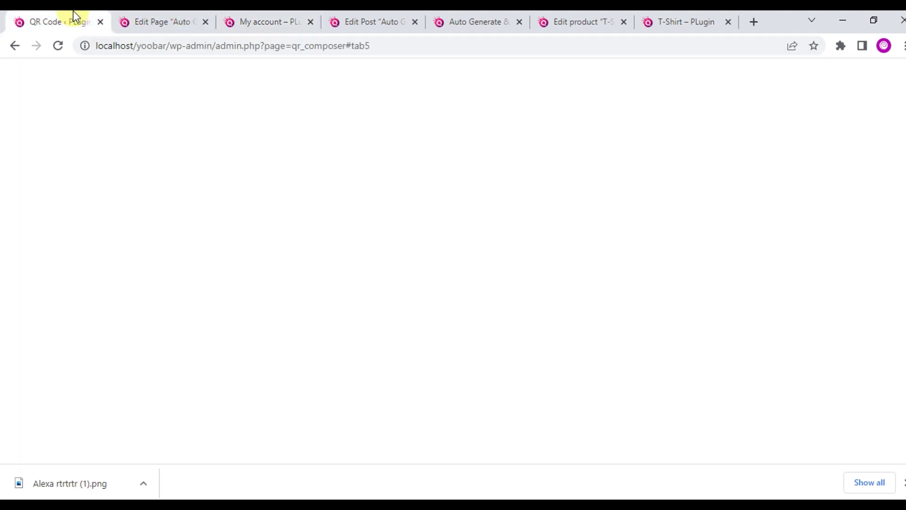
scroll(374, 218, up, 15)
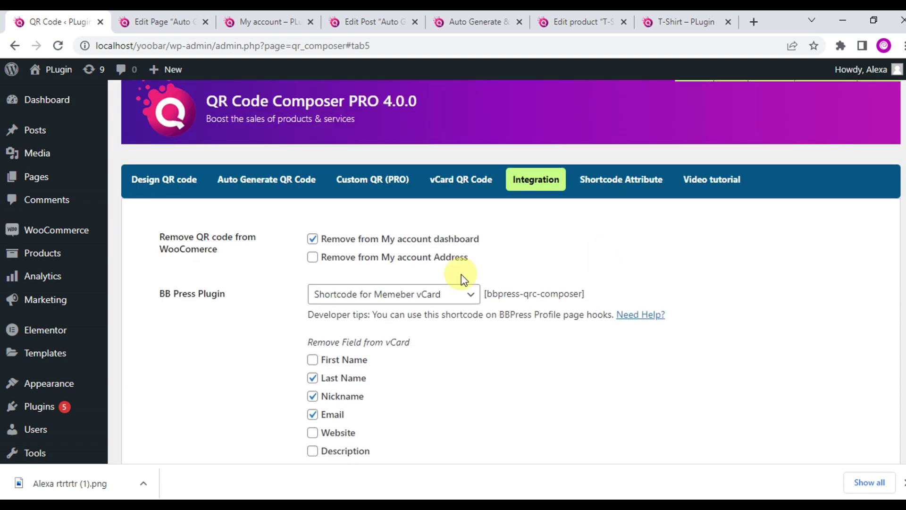
click(441, 260)
click(311, 258)
click(312, 396)
scroll(264, 406, down, 5)
click(203, 373)
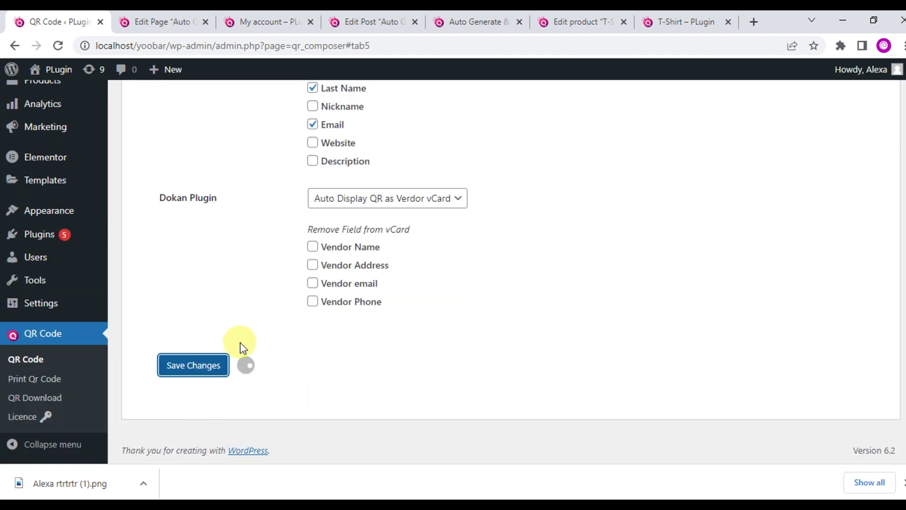
Reload the My account Addresses page to check for QR codes beneath the addresses
click(273, 19)
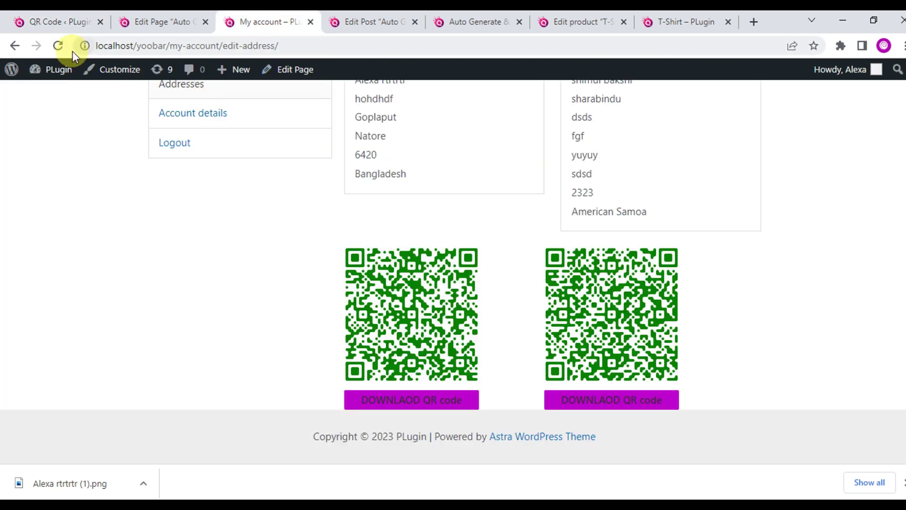
click(58, 46)
scroll(28, 265, up, 2)
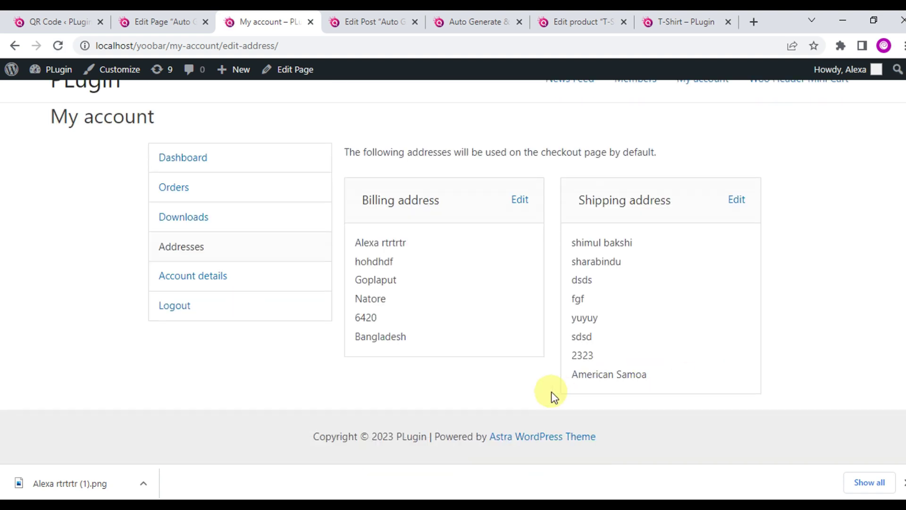
Open the Users list in a new browser tab and bring up a subscriber's profile at its QR Code section
key(ctrl+1)
mouse_move(47, 295)
right_click(142, 299)
click(189, 309)
click(133, 21)
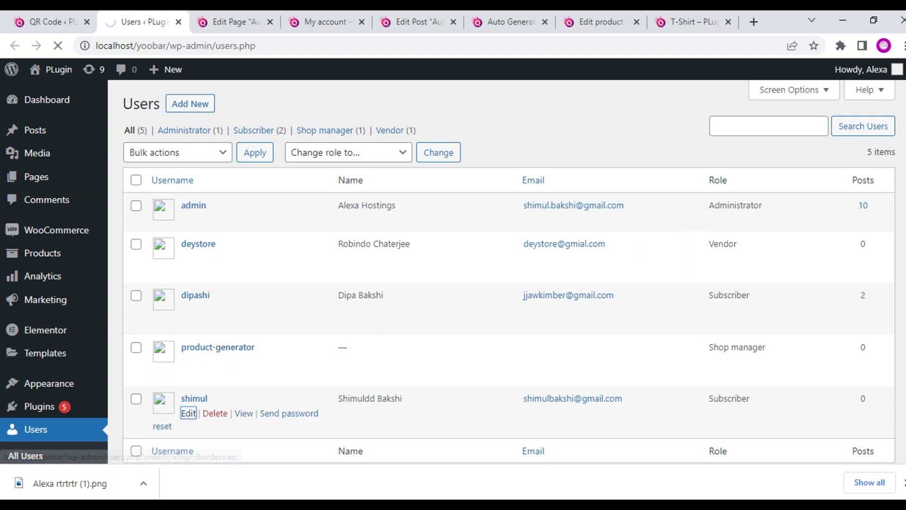
click(902, 482)
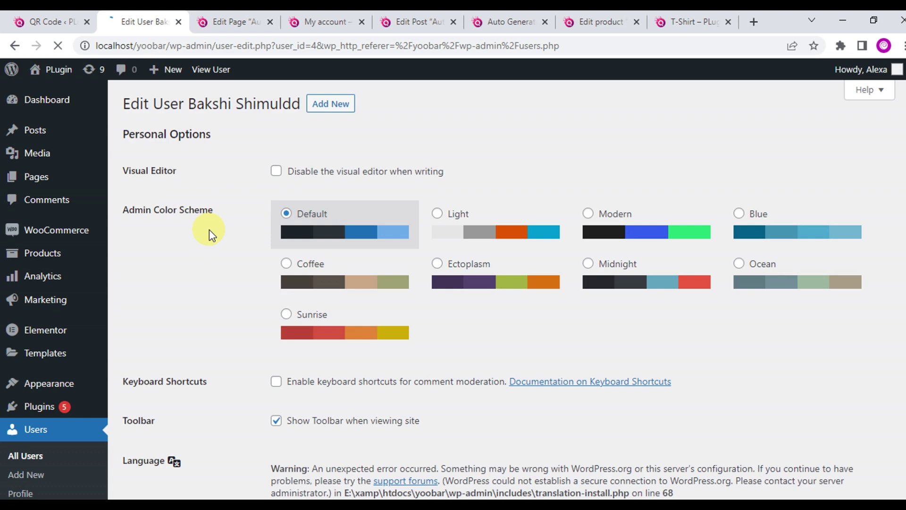
scroll(214, 228, down, 12)
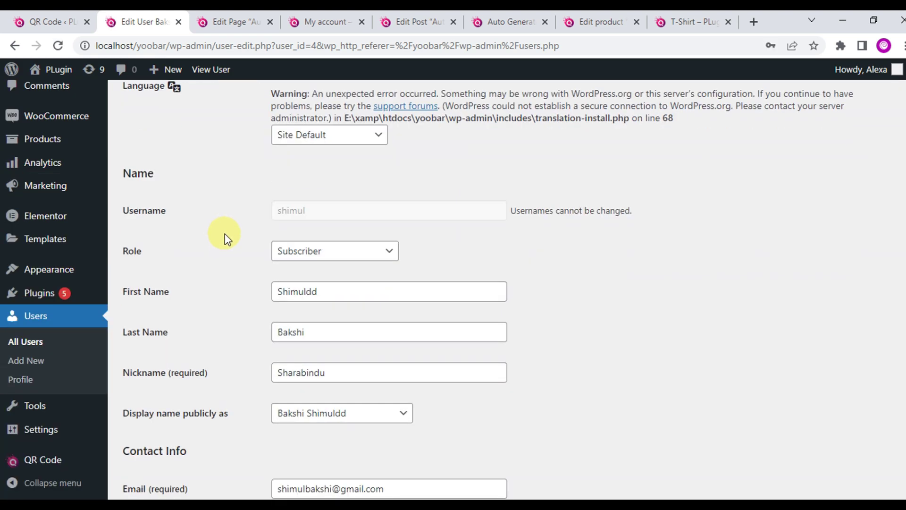
scroll(228, 237, down, 10)
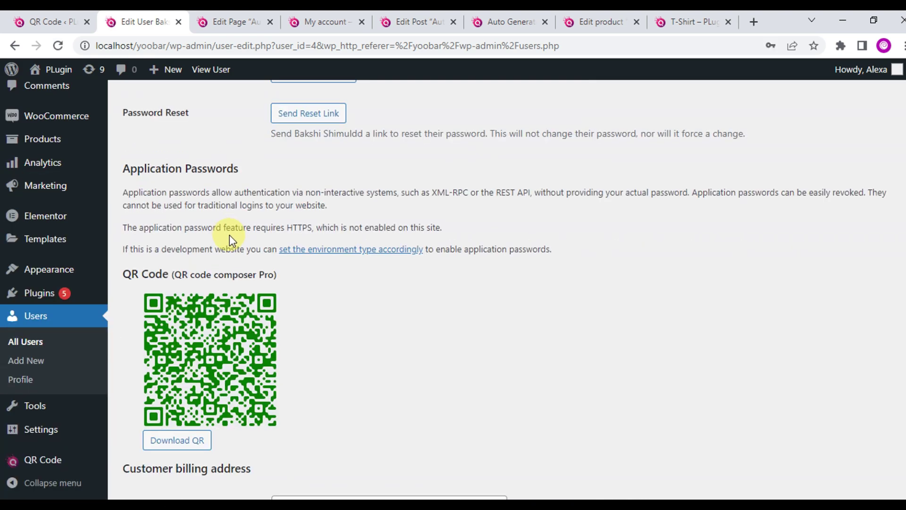
Examine the profile's QR code section and the name, nickname, email and website fields
drag(122, 271, 310, 273)
click(270, 347)
drag(244, 340, 232, 334)
drag(902, 285, 903, 153)
drag(326, 336, 261, 350)
drag(325, 371, 222, 371)
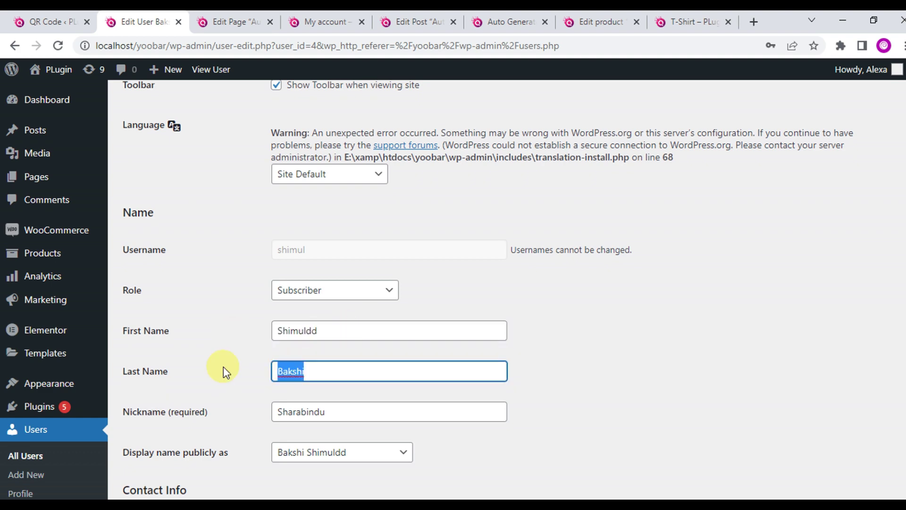
drag(335, 402, 218, 387)
scroll(286, 310, down, 5)
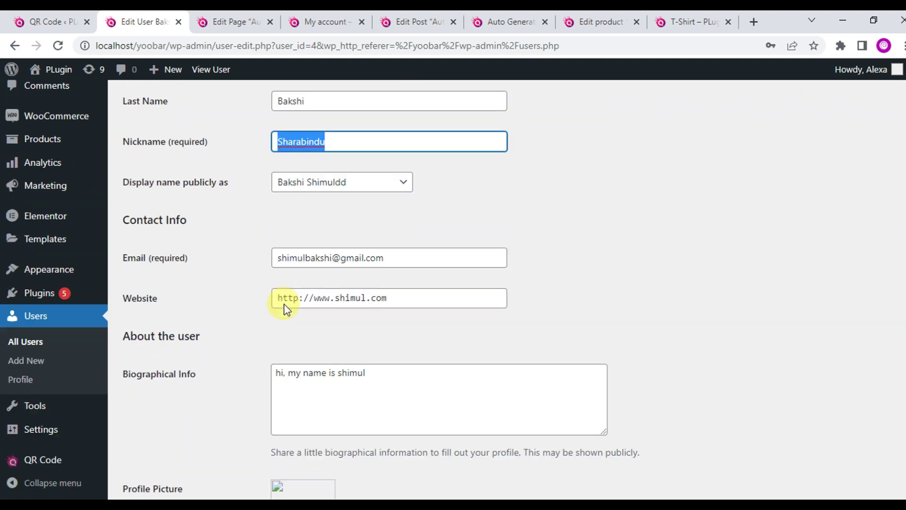
drag(376, 257, 259, 257)
click(377, 297)
drag(386, 297, 350, 297)
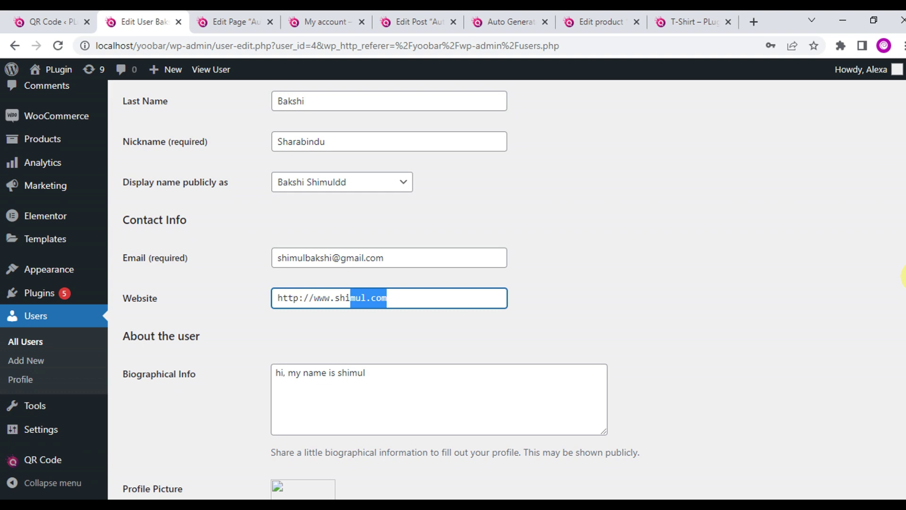
Download the QR code from the subscriber's profile
scroll(877, 368, down, 20)
scroll(402, 329, up, 20)
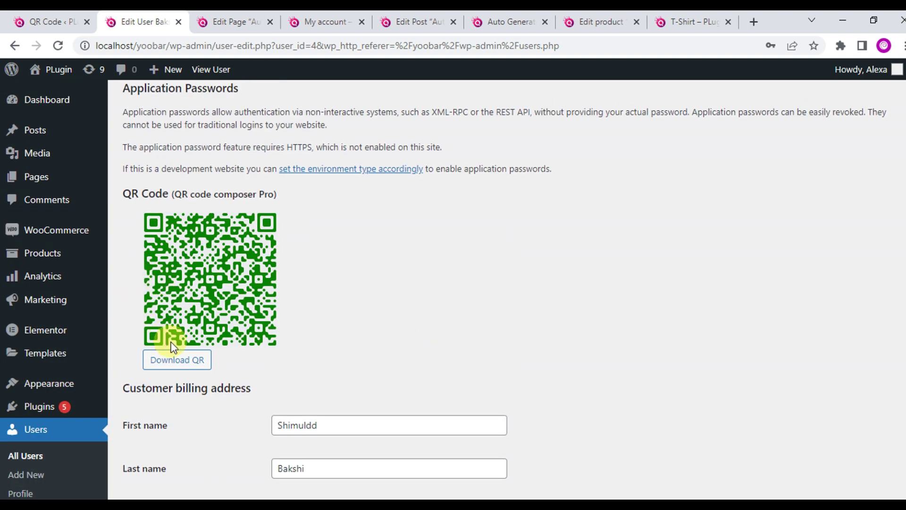
click(178, 359)
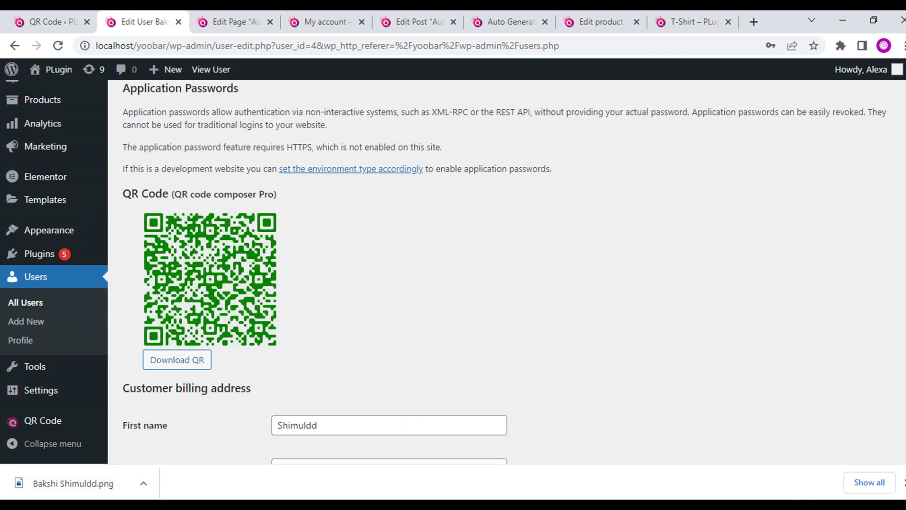
Hide the automatic QR code for the Posts and Products post types in the plugin's display settings and save
key(ctrl+shift+Tab)
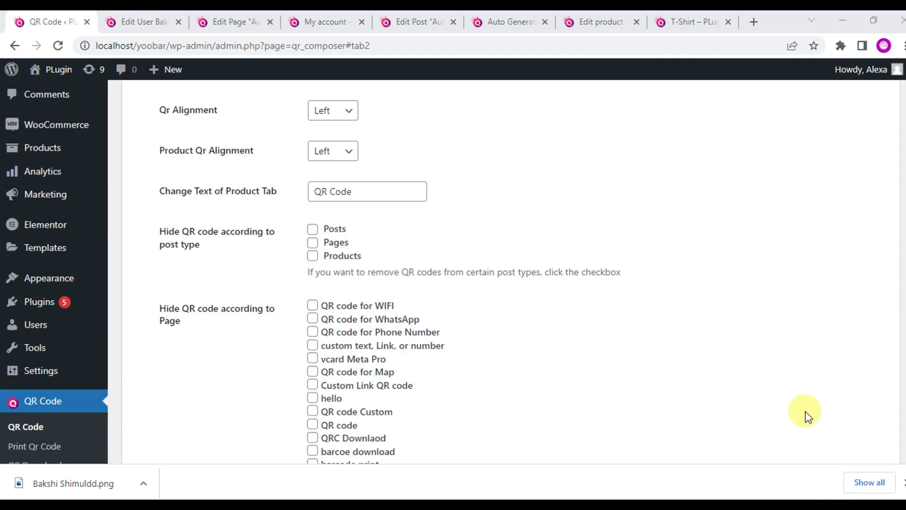
scroll(368, 202, up, 1)
drag(162, 300, 202, 317)
click(212, 323)
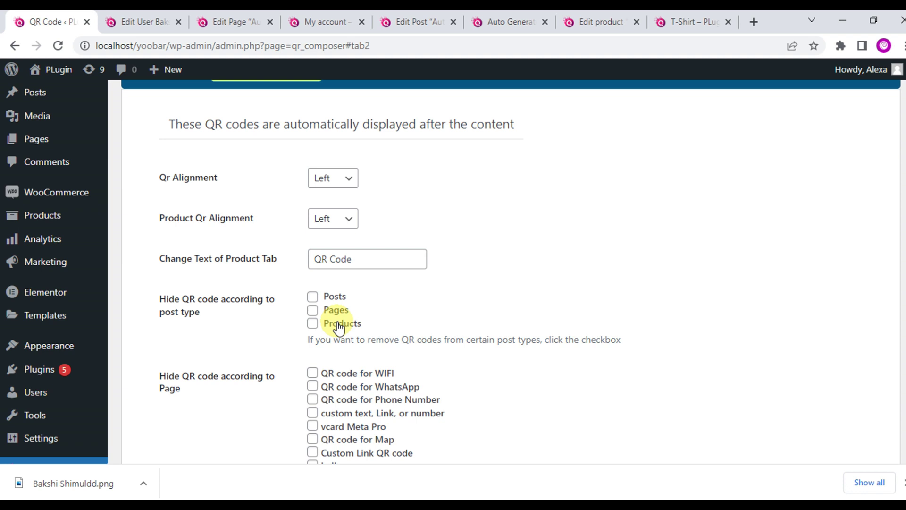
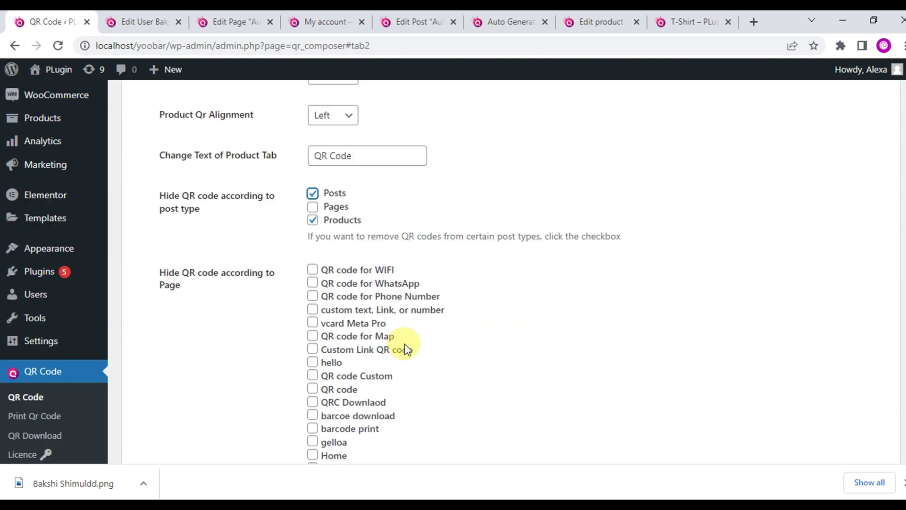
click(184, 371)
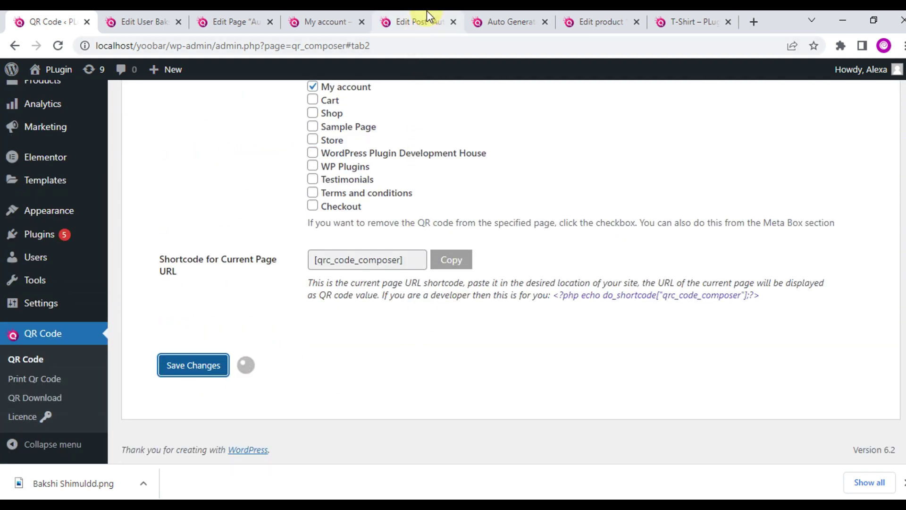
Reload the published "Auto Generate & display QR code for POST" post to check its QR code display
click(499, 19)
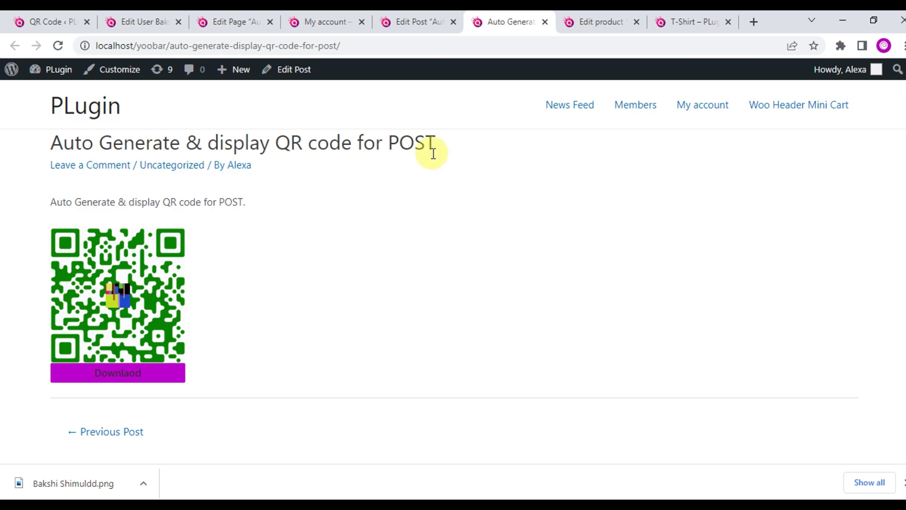
drag(438, 142, 41, 146)
click(58, 46)
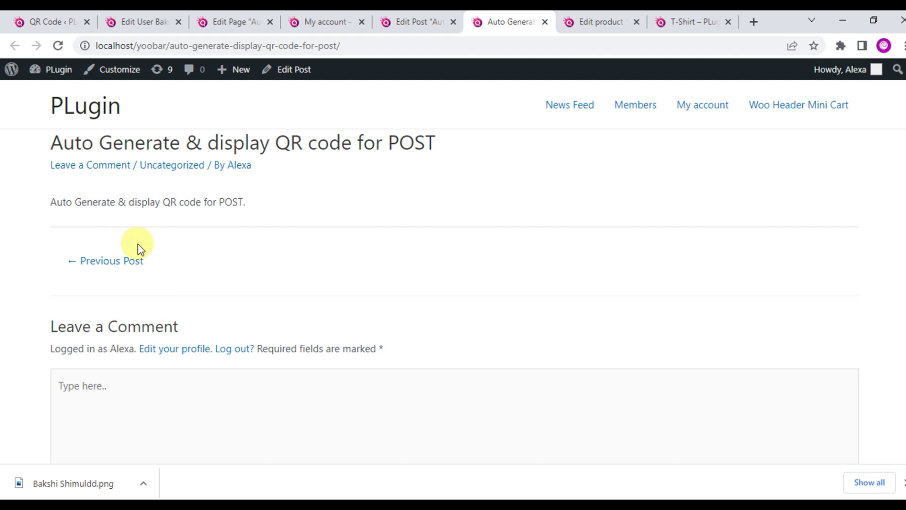
Clear Posts from the post types whose QR code is hidden, save the settings, and reload the published post
click(37, 23)
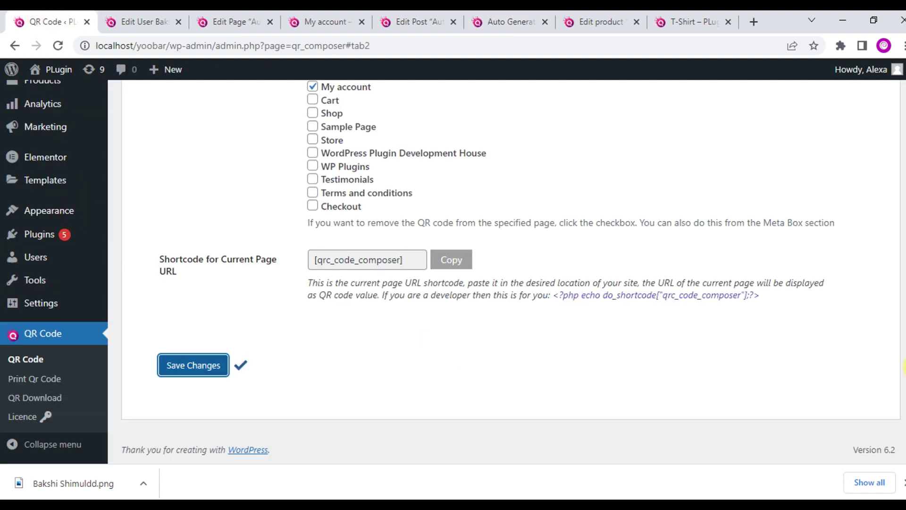
drag(902, 377, 899, 124)
scroll(899, 124, down, 2)
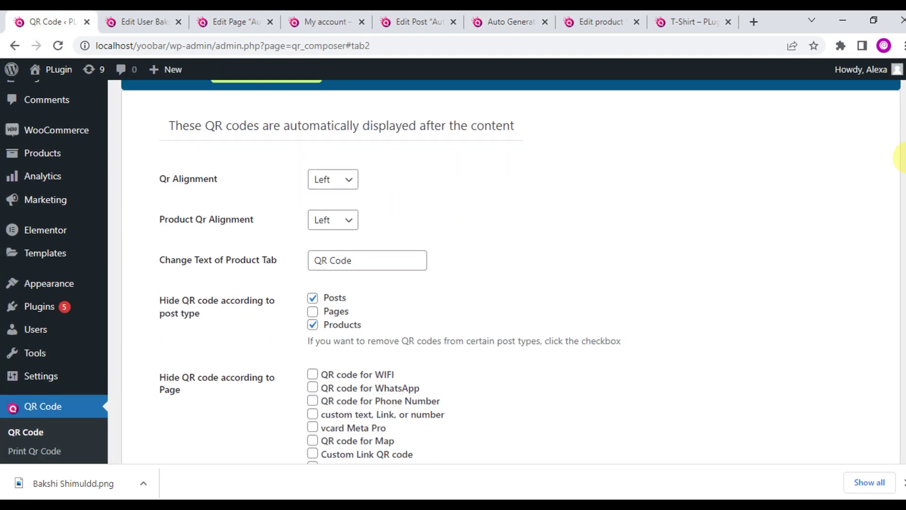
scroll(616, 139, down, 8)
scroll(615, 139, down, 2)
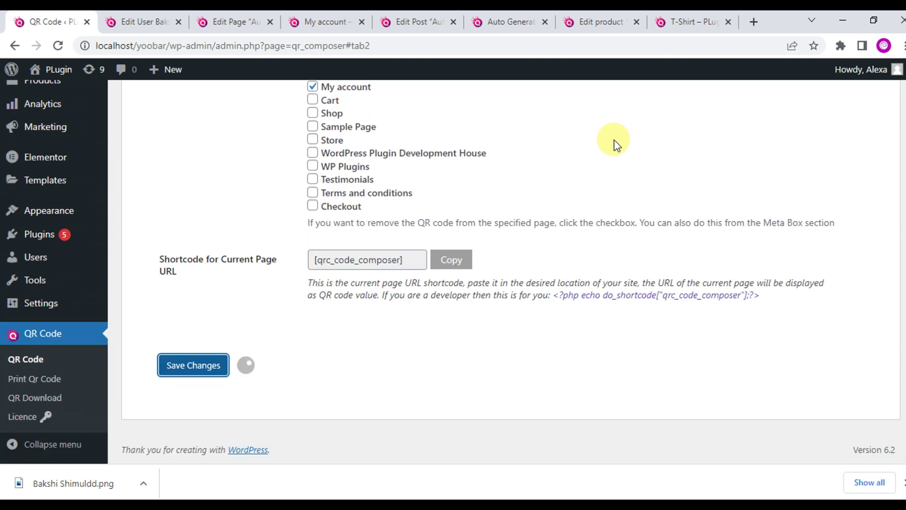
scroll(614, 140, up, 6)
click(508, 22)
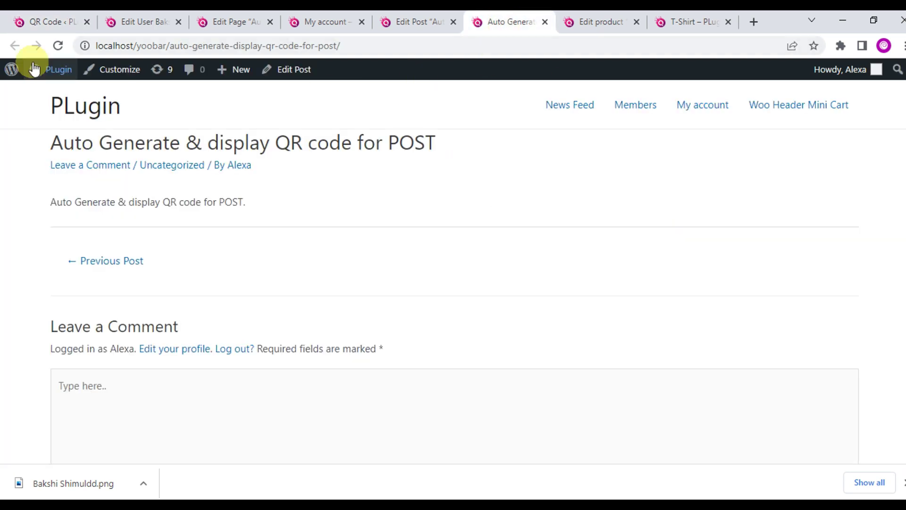
click(57, 45)
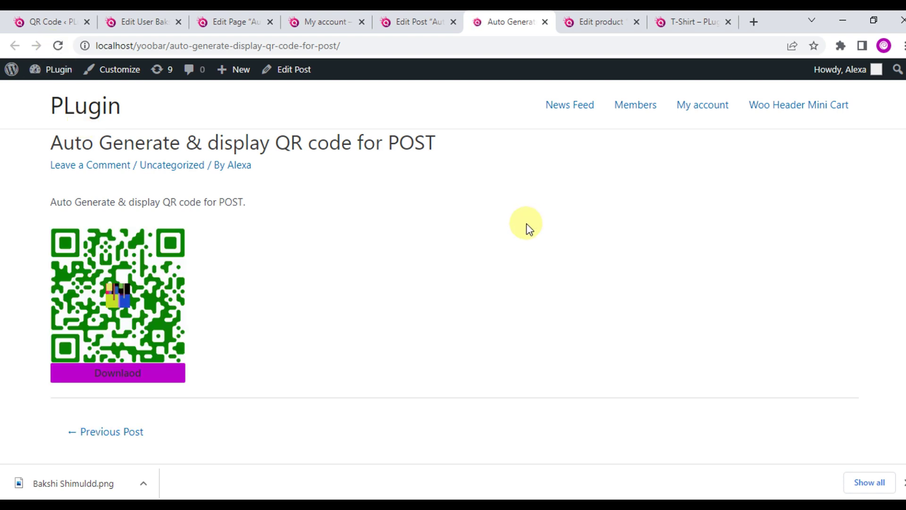
Set Hide QR Code to Yes for the "Auto Generate & display QR code for POST" post, update it, and reload its published page
click(415, 22)
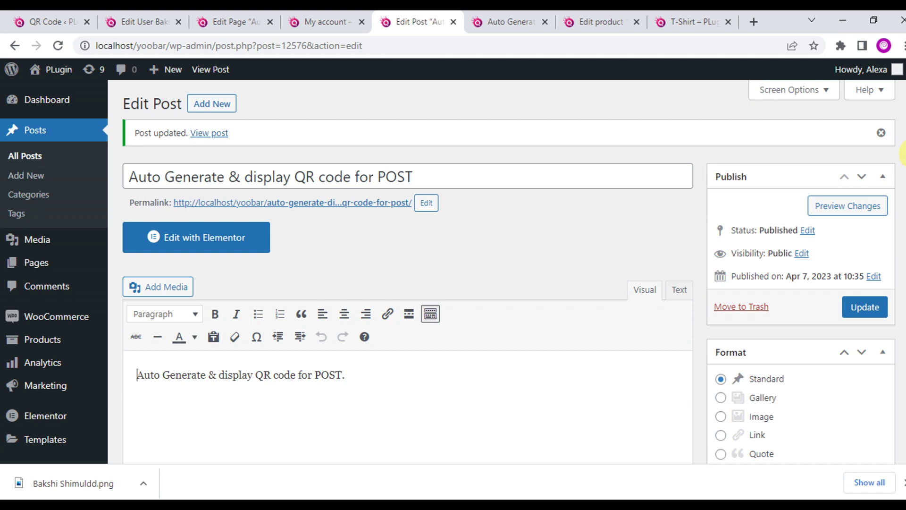
scroll(890, 364, down, 15)
click(231, 289)
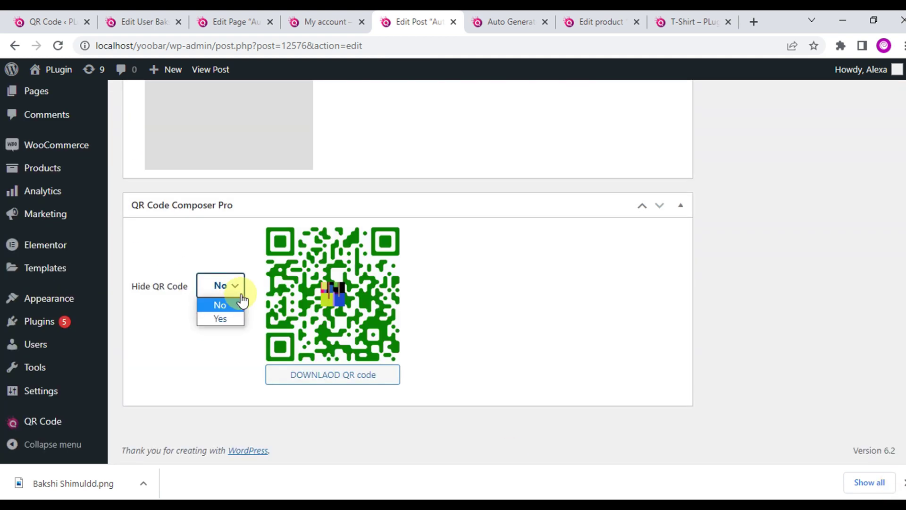
click(212, 320)
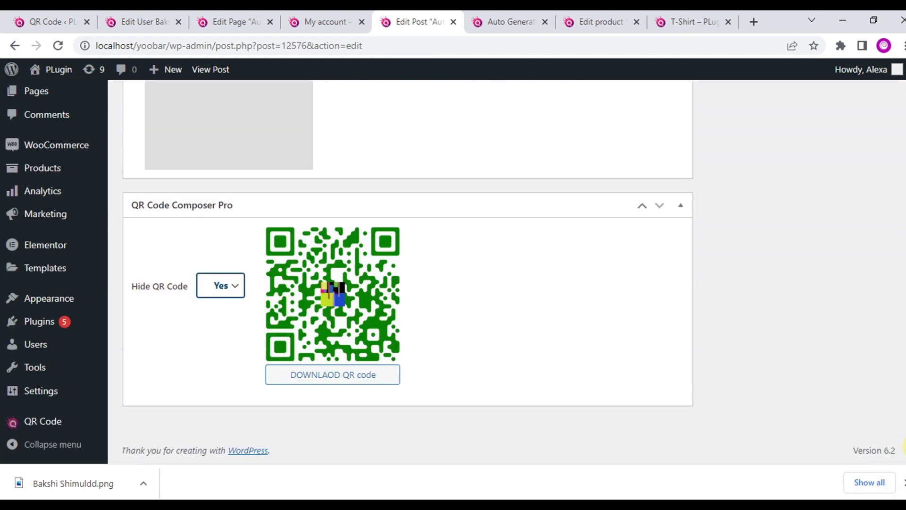
scroll(903, 446, up, 15)
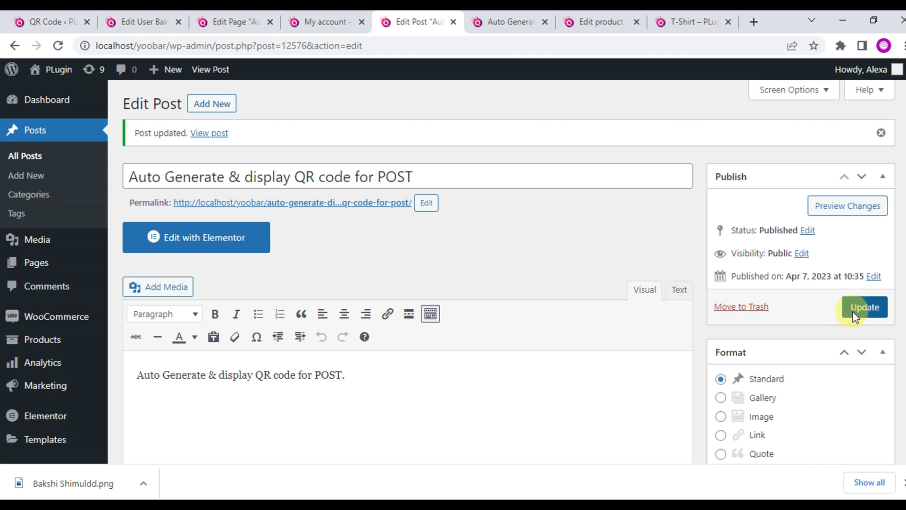
click(853, 310)
click(523, 11)
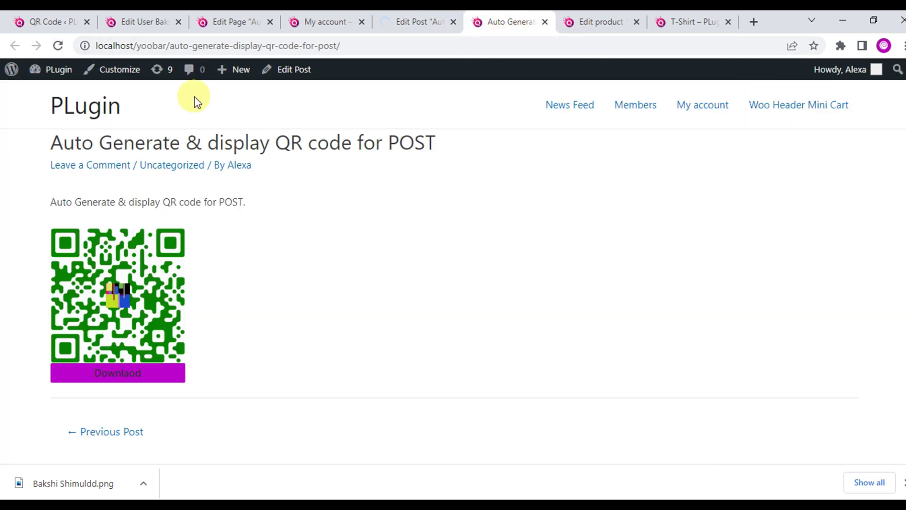
click(58, 46)
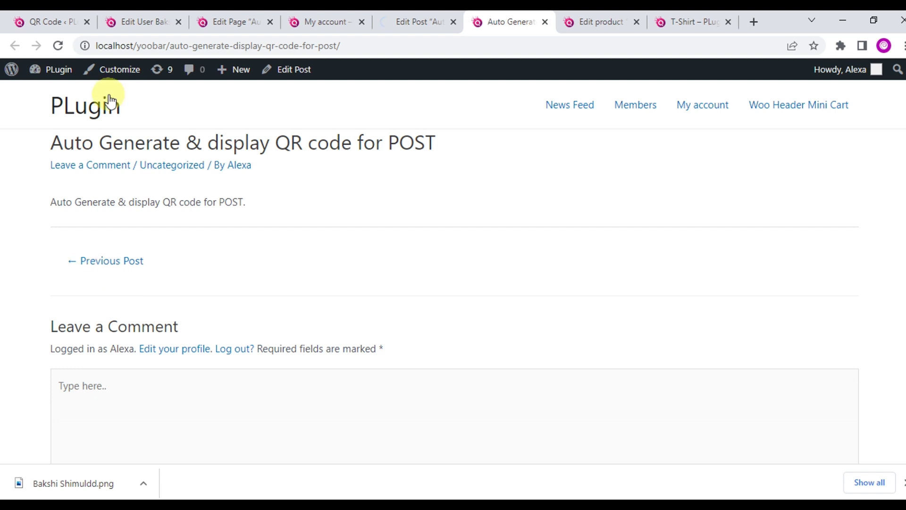
Clear Products from the post types whose QR code is hidden and save the settings
click(46, 22)
scroll(432, 257, up, 10)
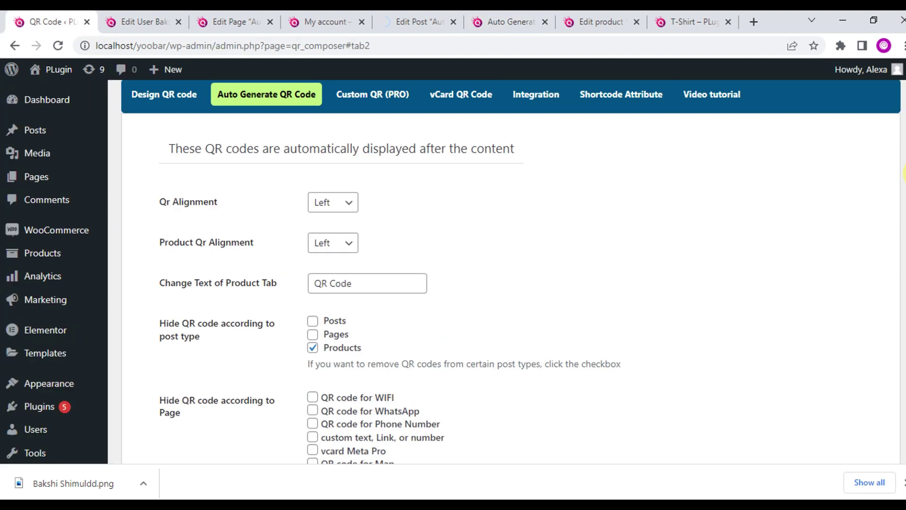
click(341, 354)
scroll(342, 363, down, 12)
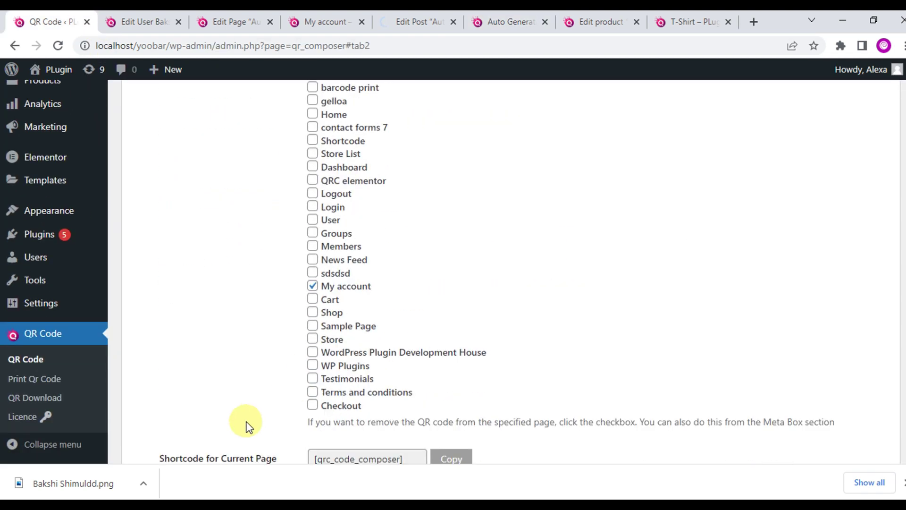
click(222, 373)
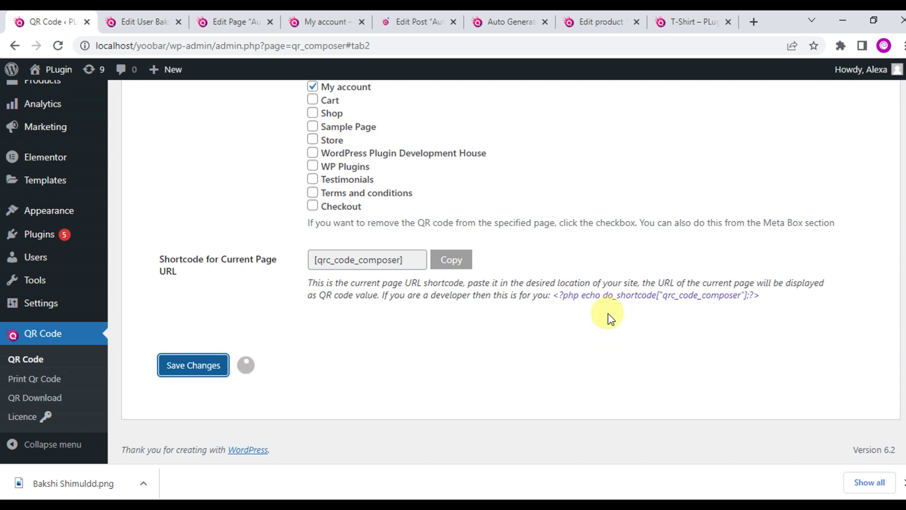
Reload the published T-Shirt product page and show its QR Code section
click(685, 24)
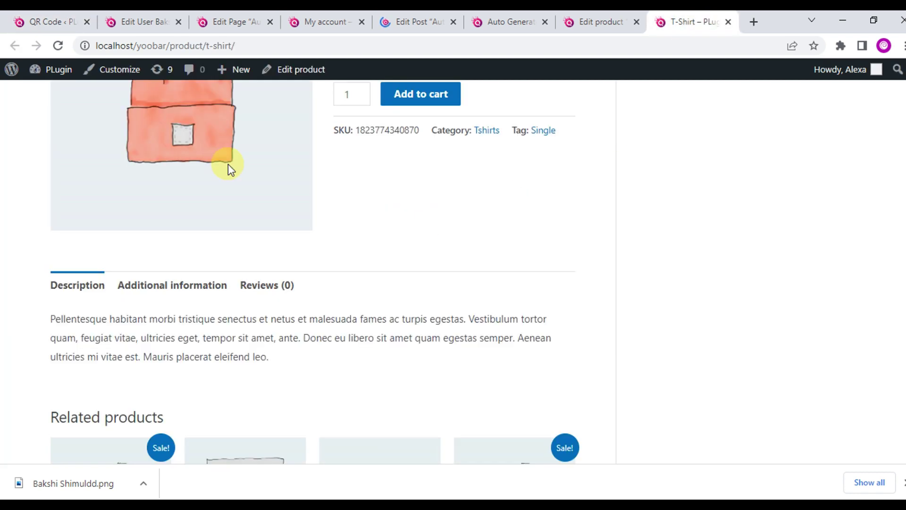
click(57, 47)
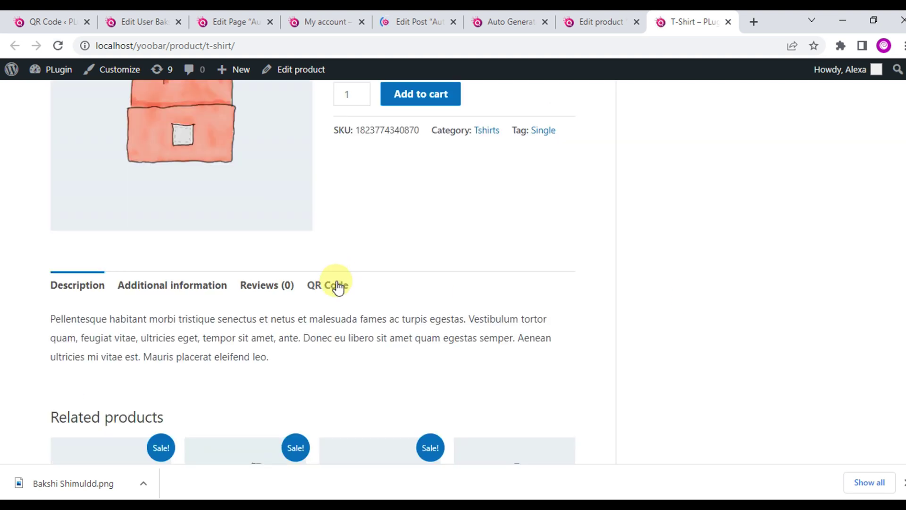
click(331, 286)
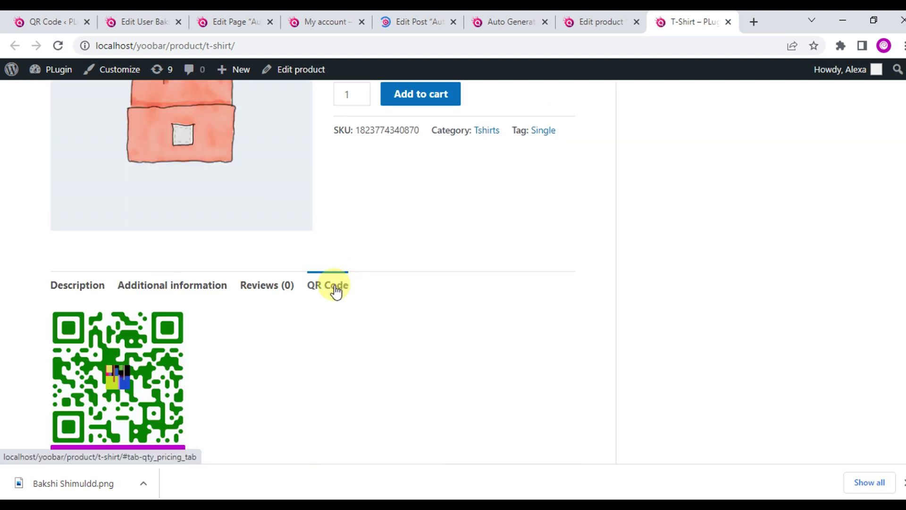
Open the product list in a new tab, view the Cover Perl Apple product page, and show its QR Code section
click(607, 24)
scroll(432, 249, up, 15)
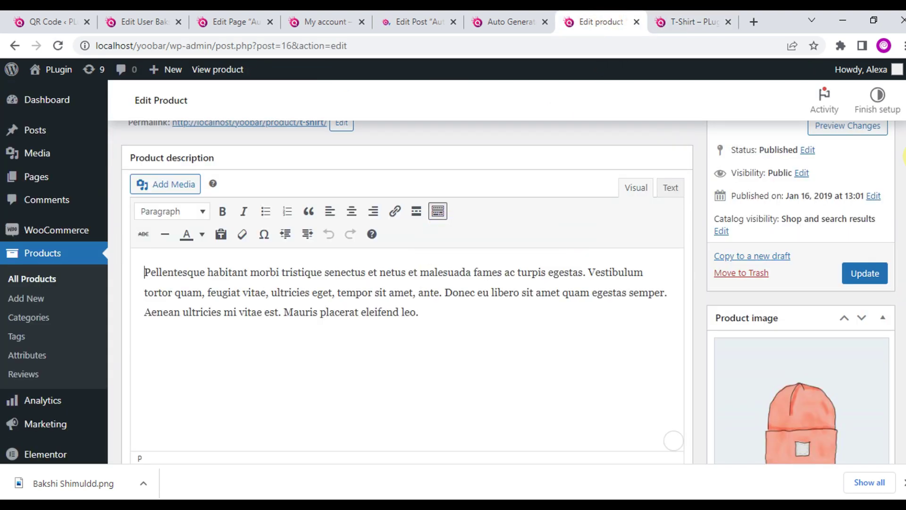
scroll(904, 155, up, 5)
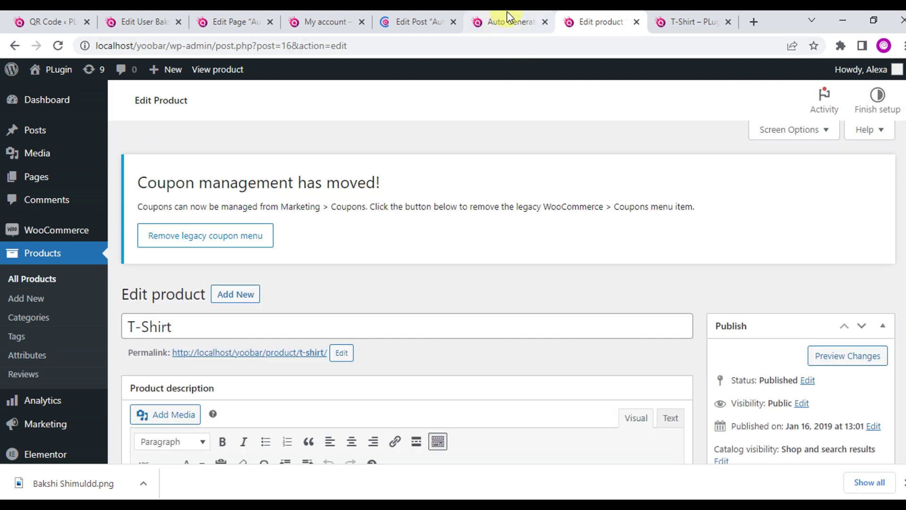
scroll(344, 247, down, 5)
scroll(140, 273, up, 3)
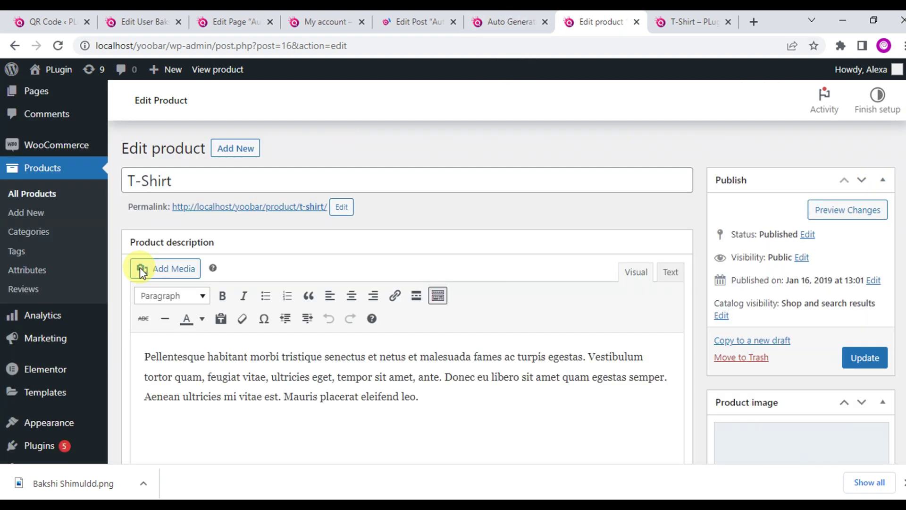
right_click(53, 208)
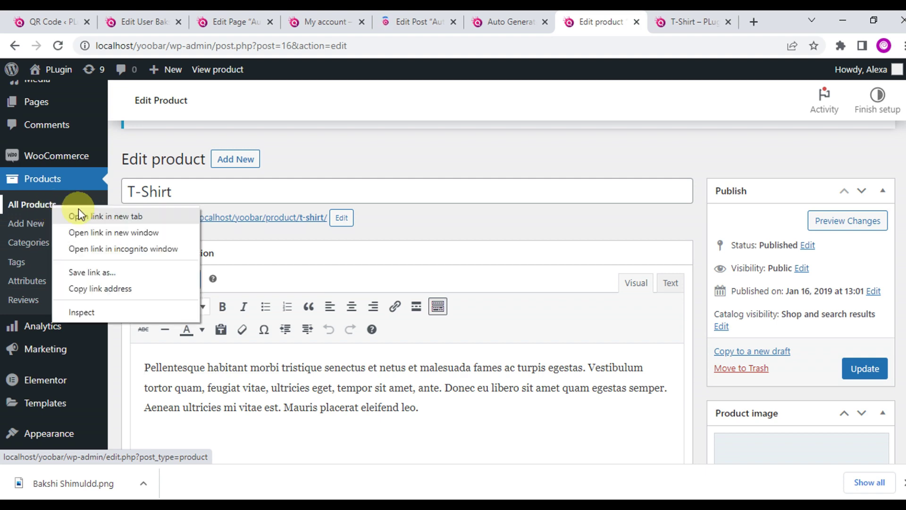
click(79, 211)
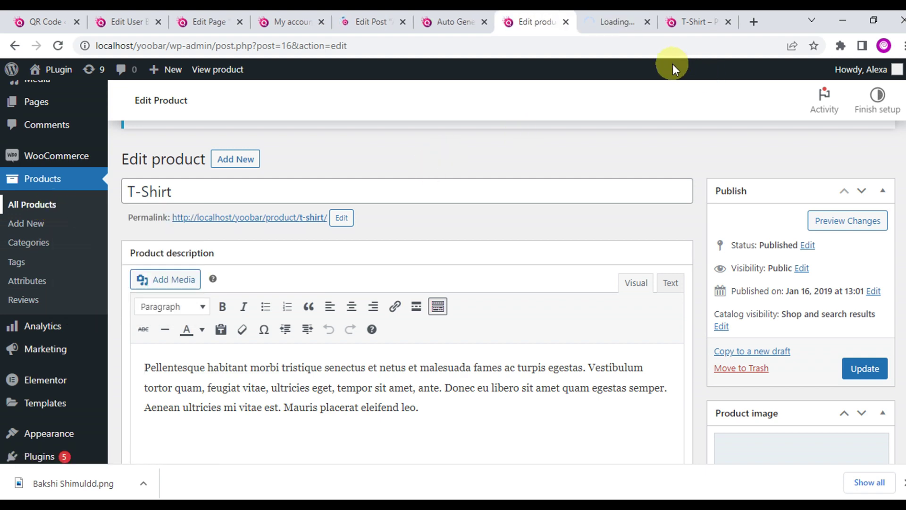
click(613, 22)
scroll(210, 276, down, 3)
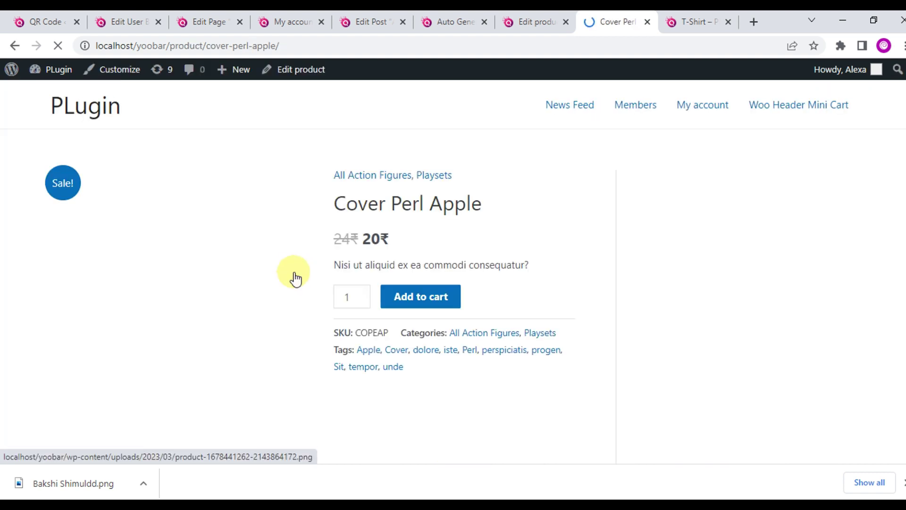
scroll(306, 243, down, 5)
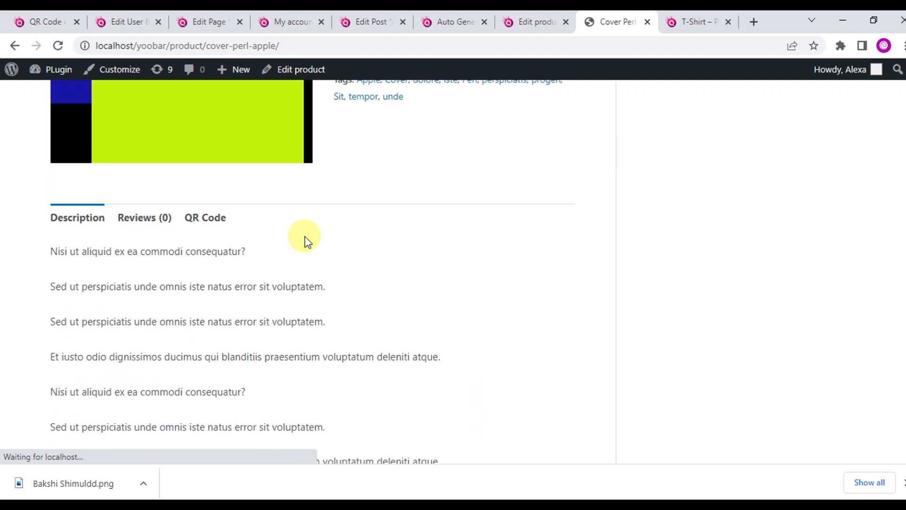
click(209, 220)
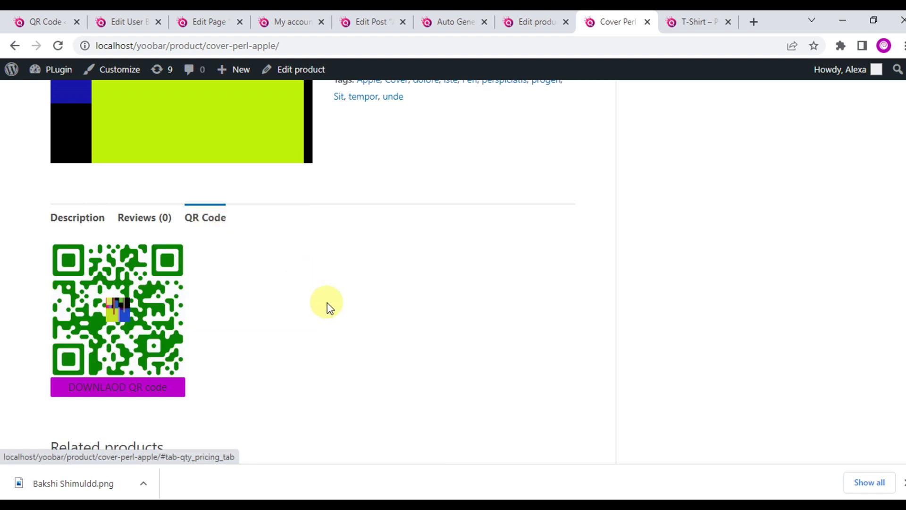
Set Hide QR Code to Yes for the T-Shirt product and update the product
click(715, 20)
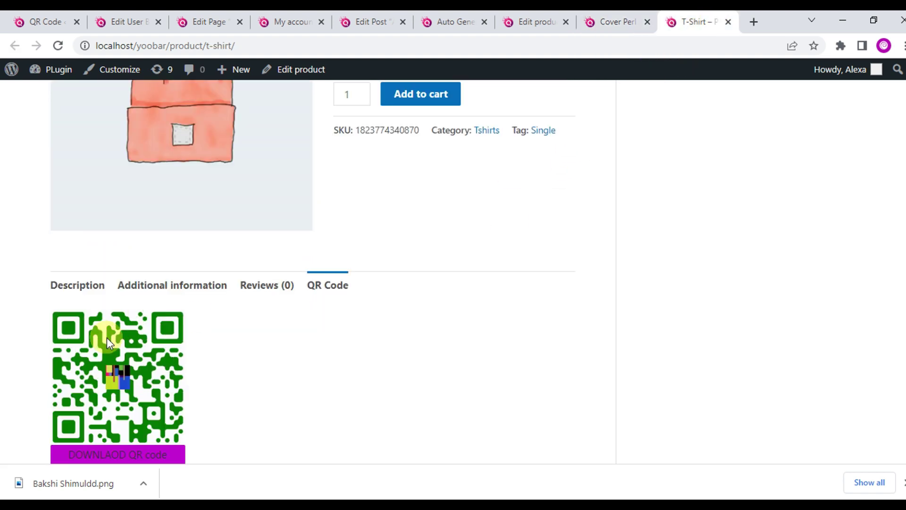
click(533, 18)
drag(198, 191, 125, 190)
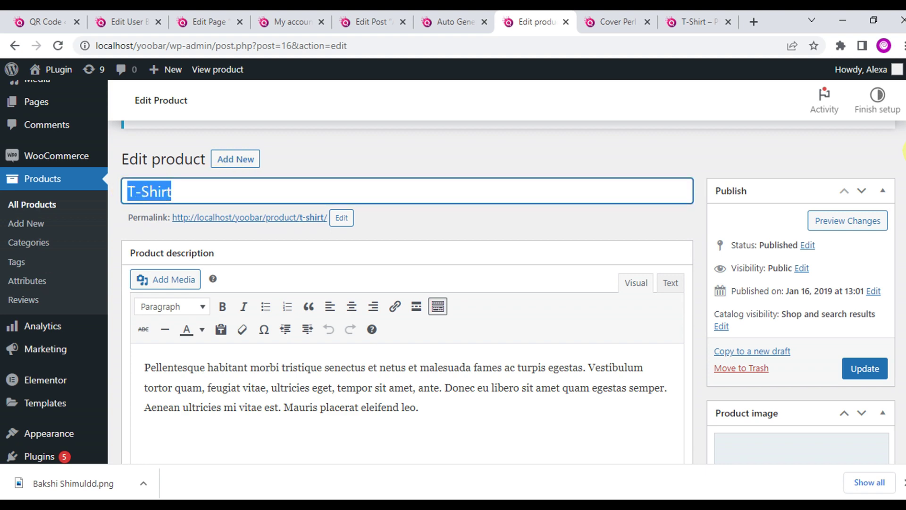
scroll(225, 352, down, 15)
click(218, 283)
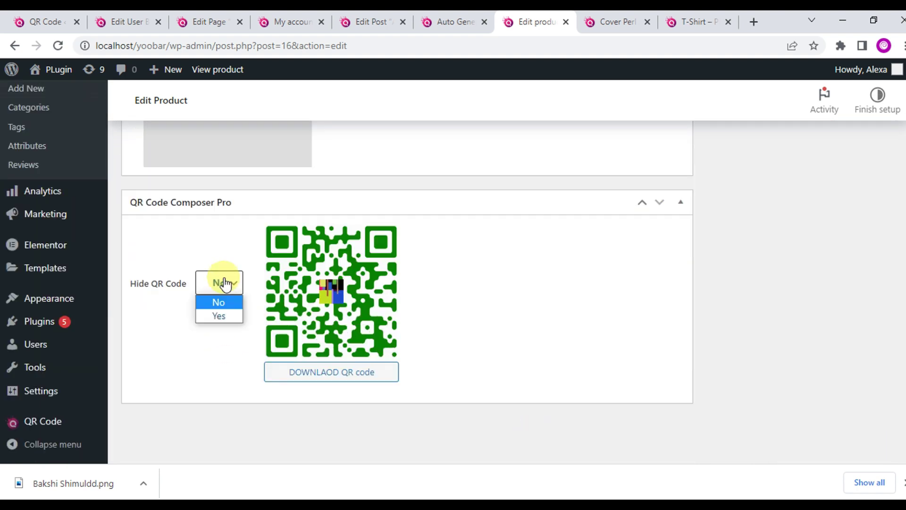
click(227, 317)
scroll(897, 411, up, 15)
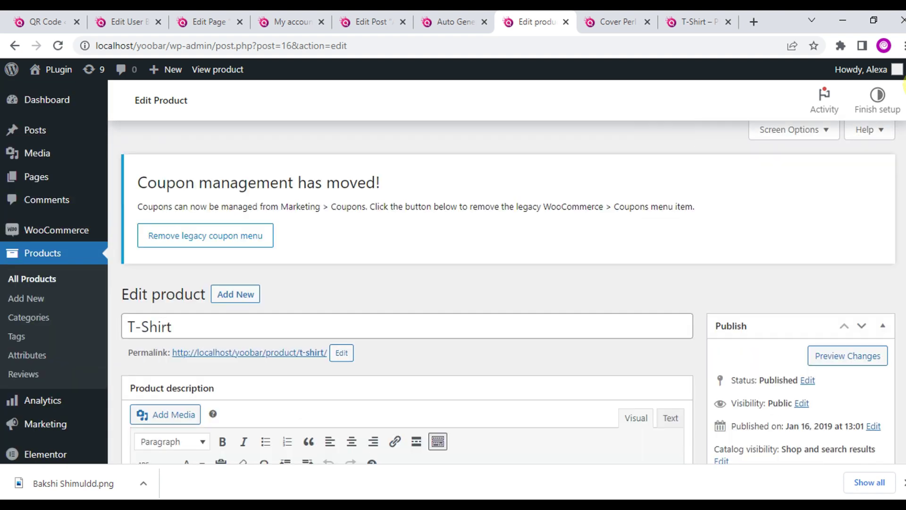
scroll(850, 359, down, 3)
click(863, 367)
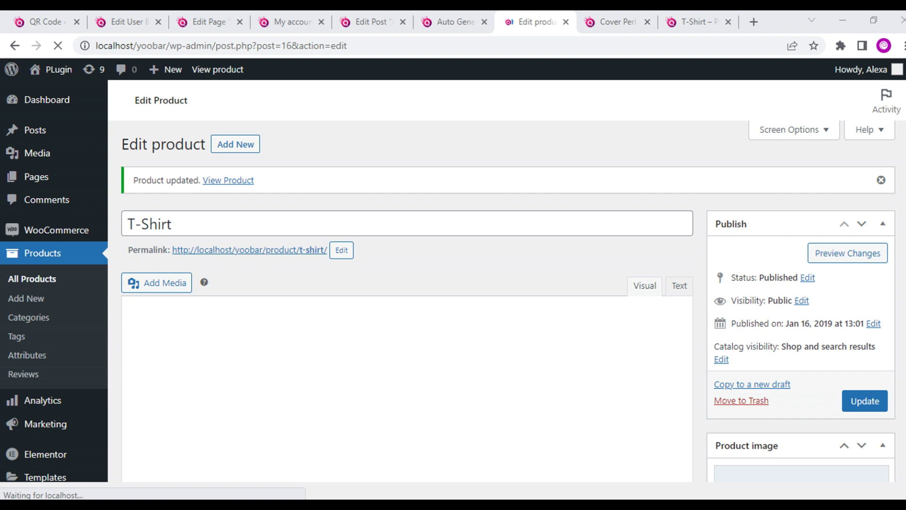
Reload the T-Shirt and Cover Perl Apple product pages and compare their QR code sections
click(699, 22)
click(57, 45)
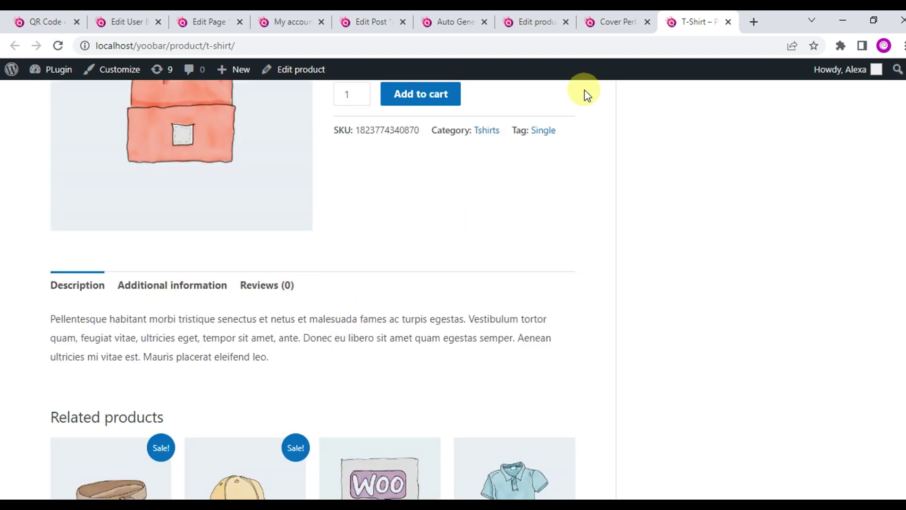
click(599, 19)
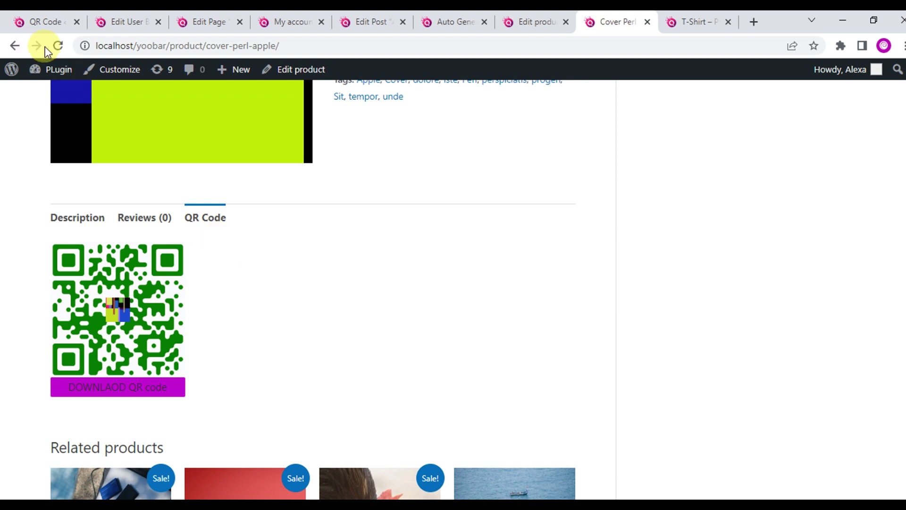
click(57, 45)
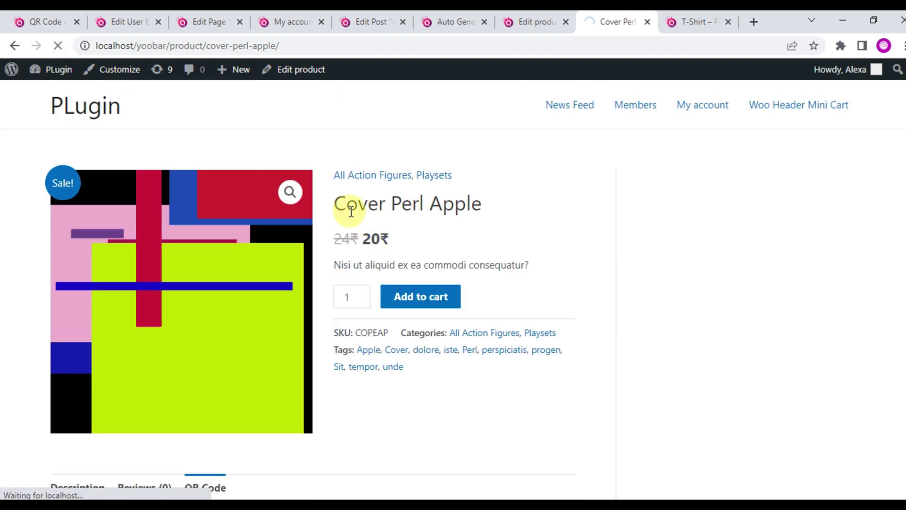
key(ctrl+Tab)
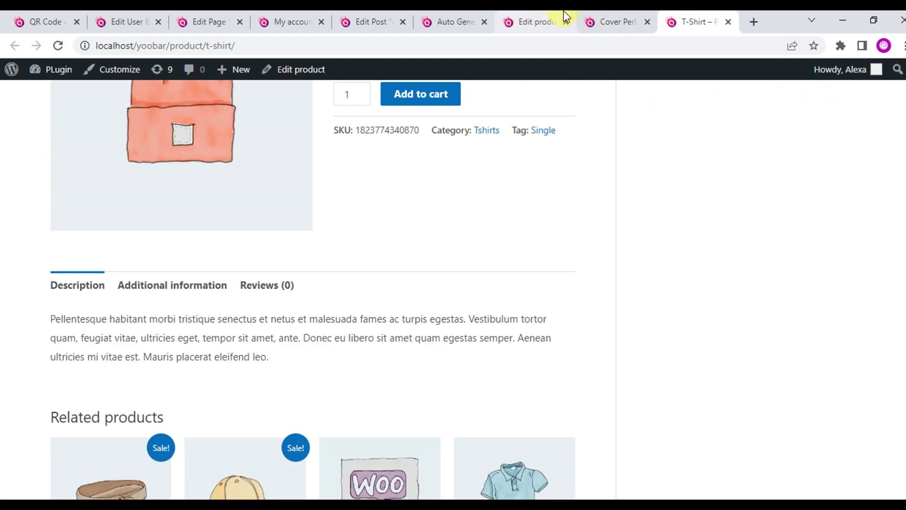
key(ctrl+shift+Tab)
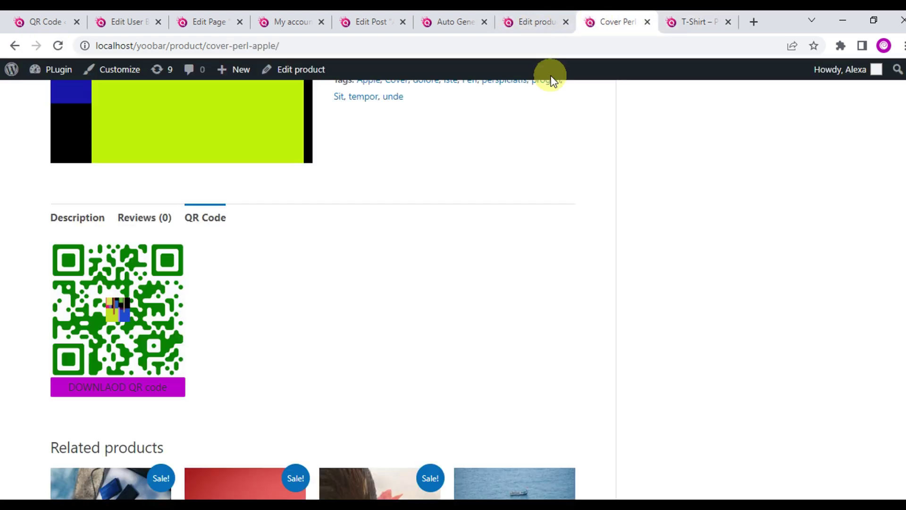
Reload the Cover Perl Apple product page, show its QR Code section, and compare it with the T-Shirt product page
click(57, 46)
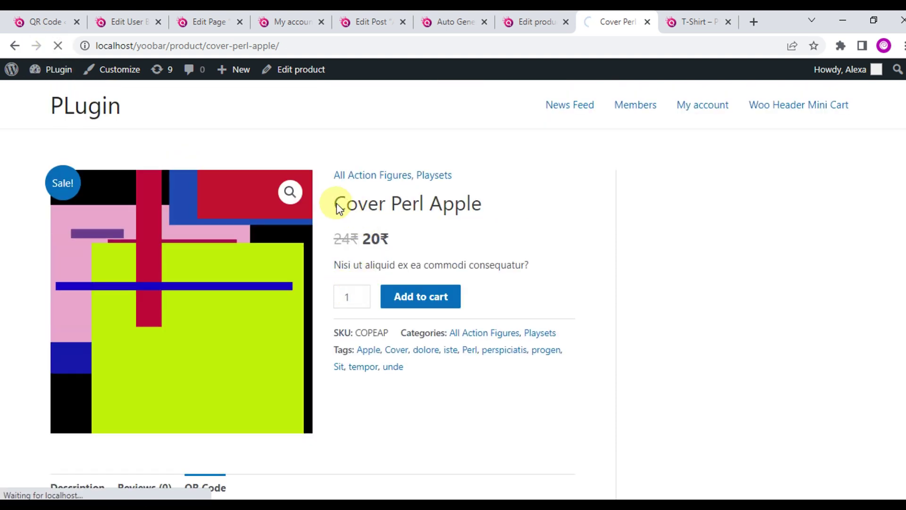
scroll(482, 222, down, 2)
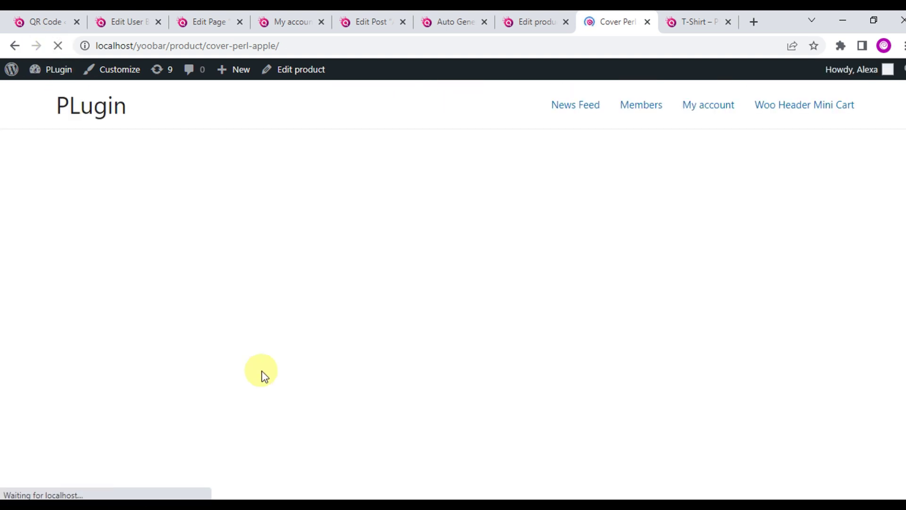
click(230, 375)
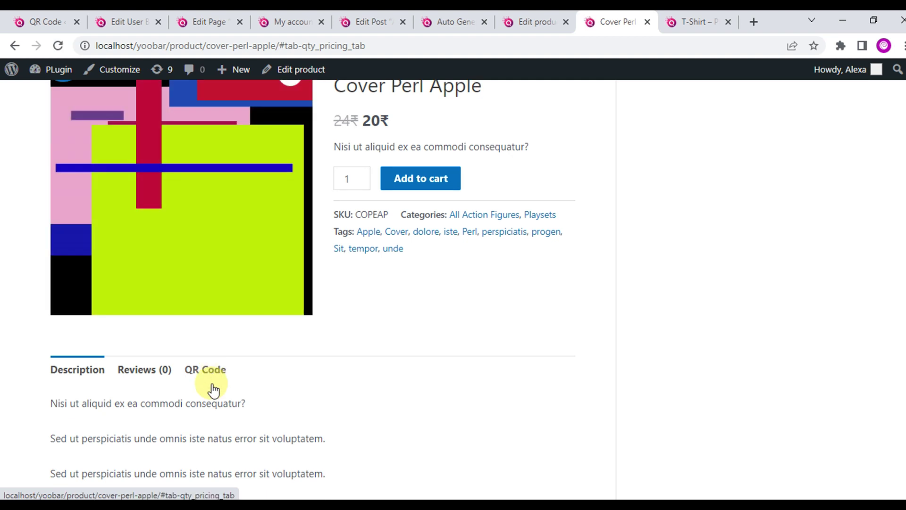
click(211, 373)
click(696, 21)
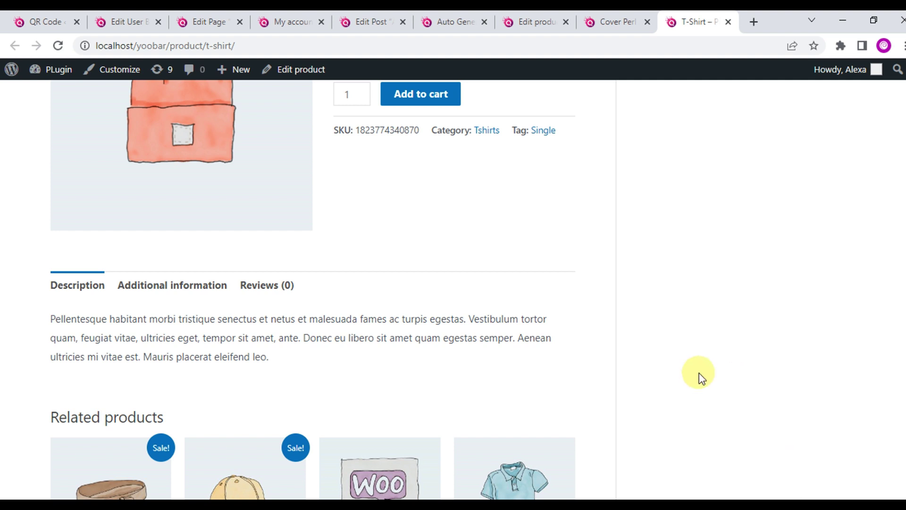
Return to the plugin's Auto Generate QR Code settings and view the alignment, product tab text and post type options
click(61, 23)
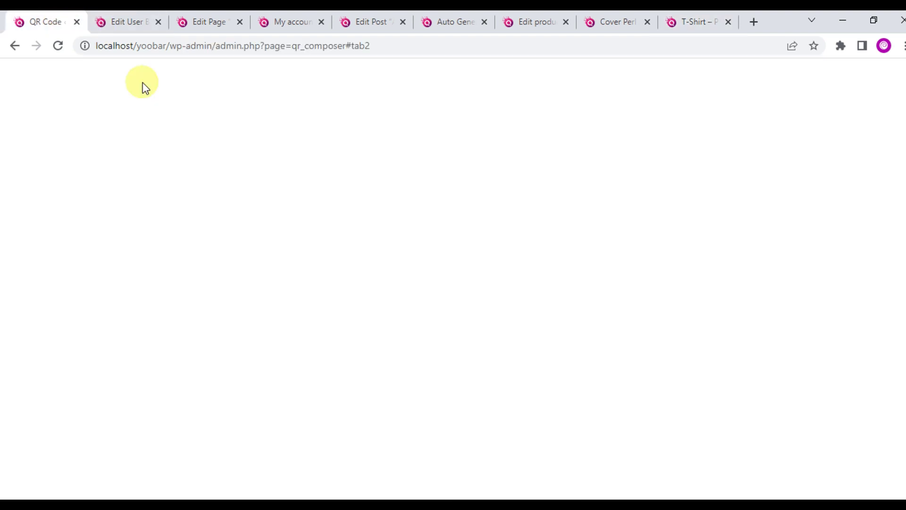
scroll(415, 385, up, 10)
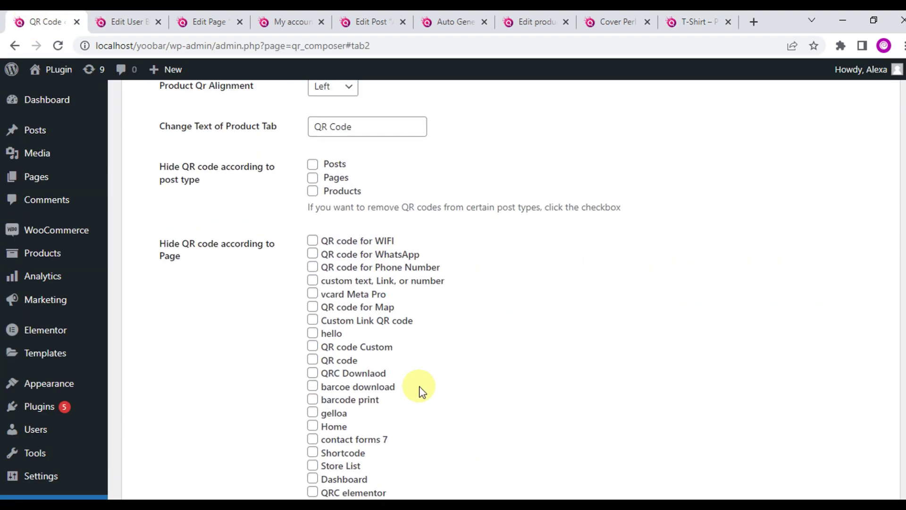
scroll(262, 375, up, 5)
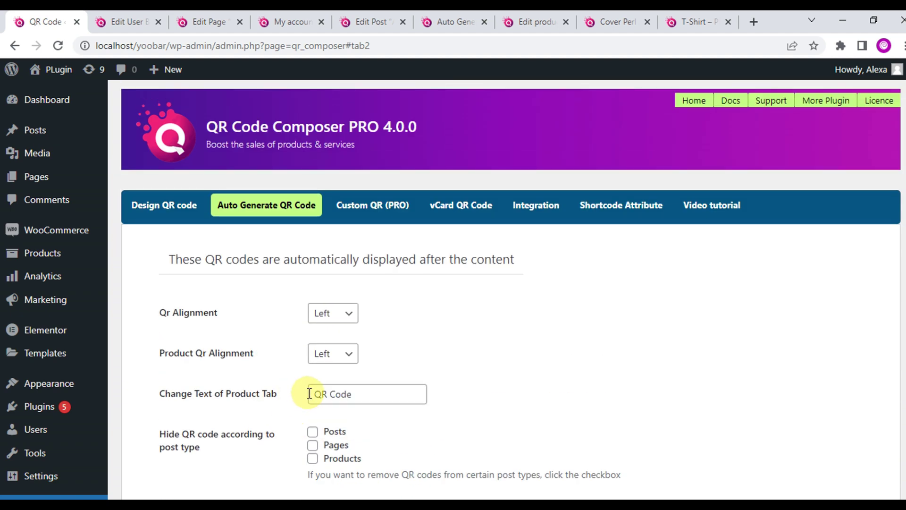